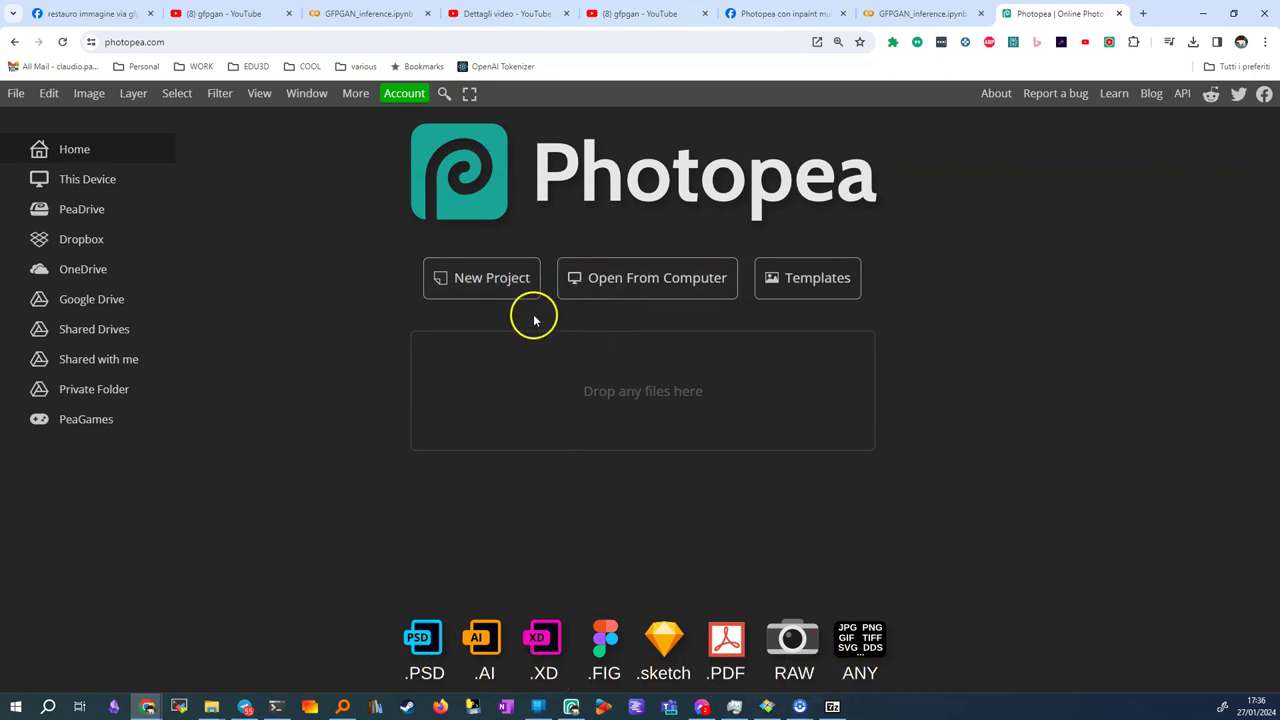
{"action": "left_click", "coordinate": [491, 284]}
{"action": "left_click", "coordinate": [509, 383]}
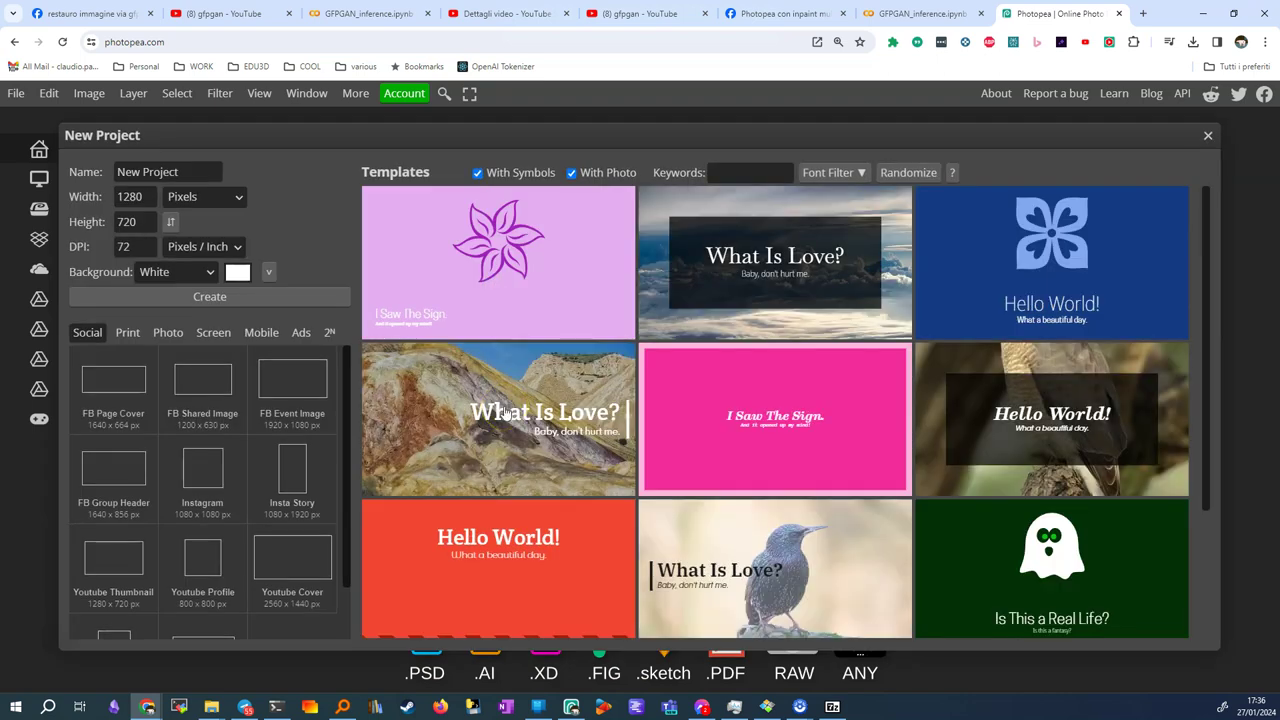
{"action": "left_click", "coordinate": [165, 172]}
{"action": "left_click", "coordinate": [1209, 136]}
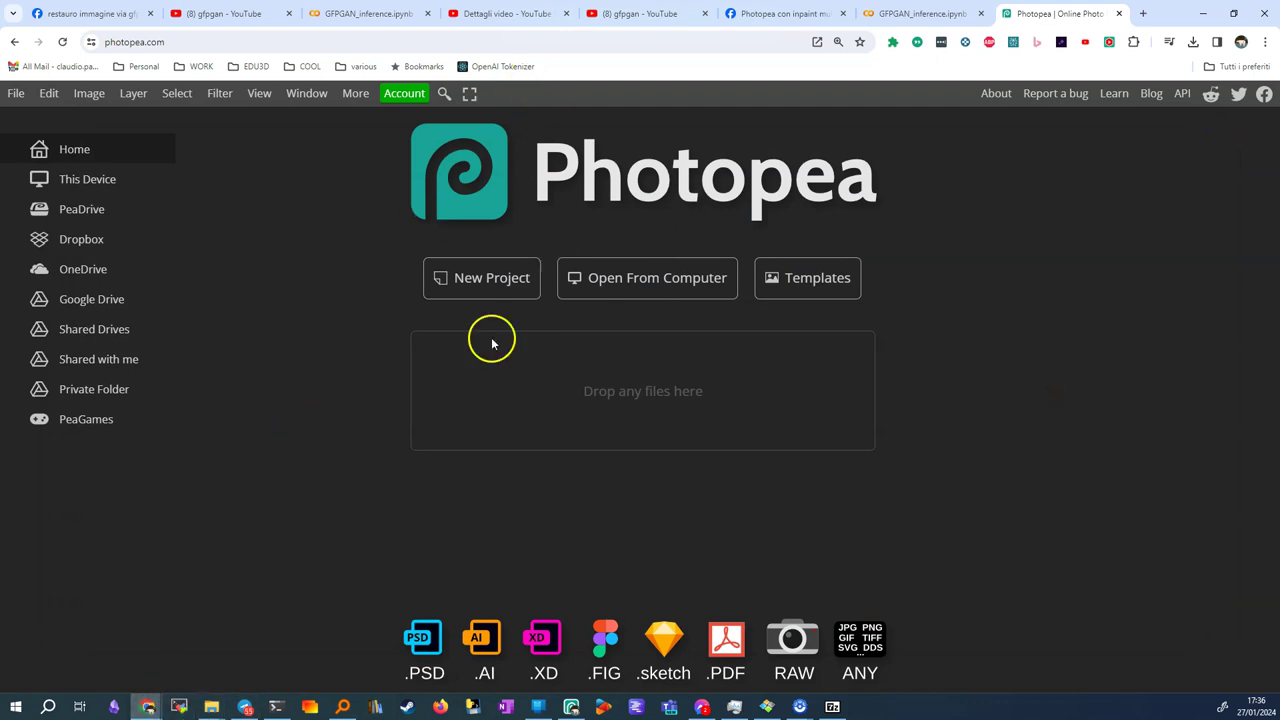
Bring the DALL·E poster image from the computer into Photopea as a document and show the workspace in full screen.
{"action": "left_click", "coordinate": [215, 706]}
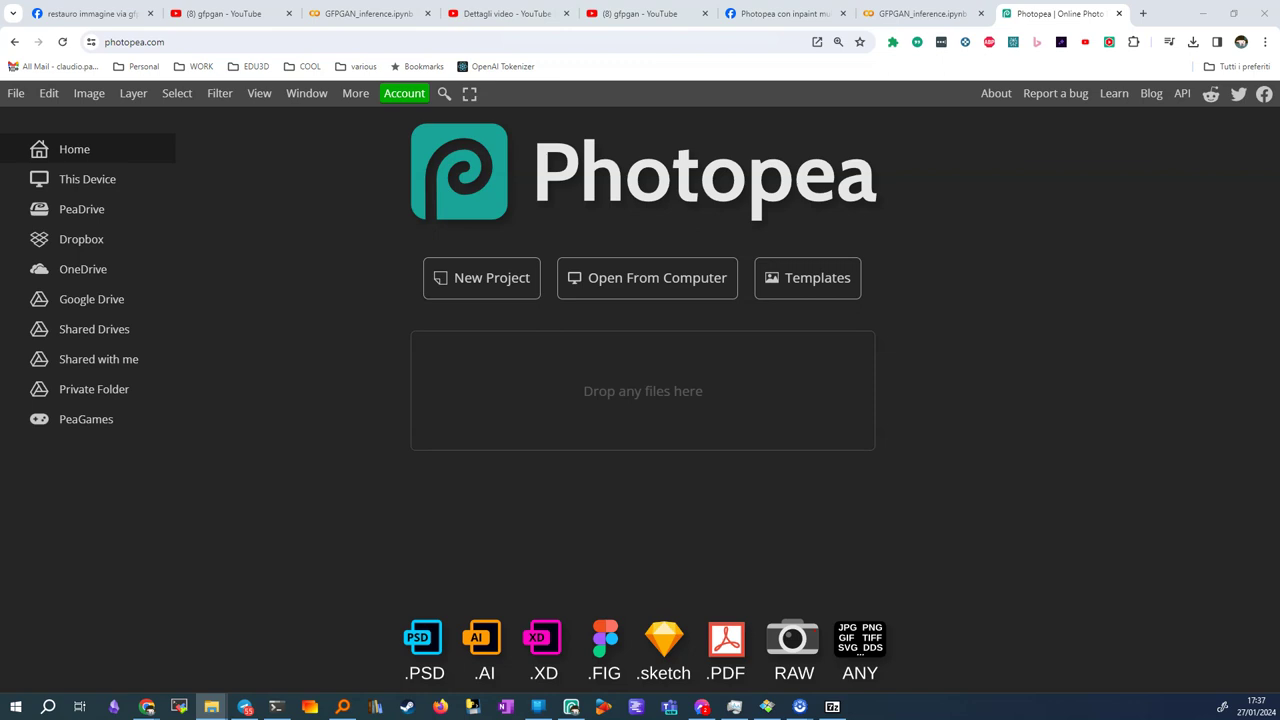
{"action": "left_click_drag", "start_coordinate": [1227, 371], "coordinate": [627, 375]}
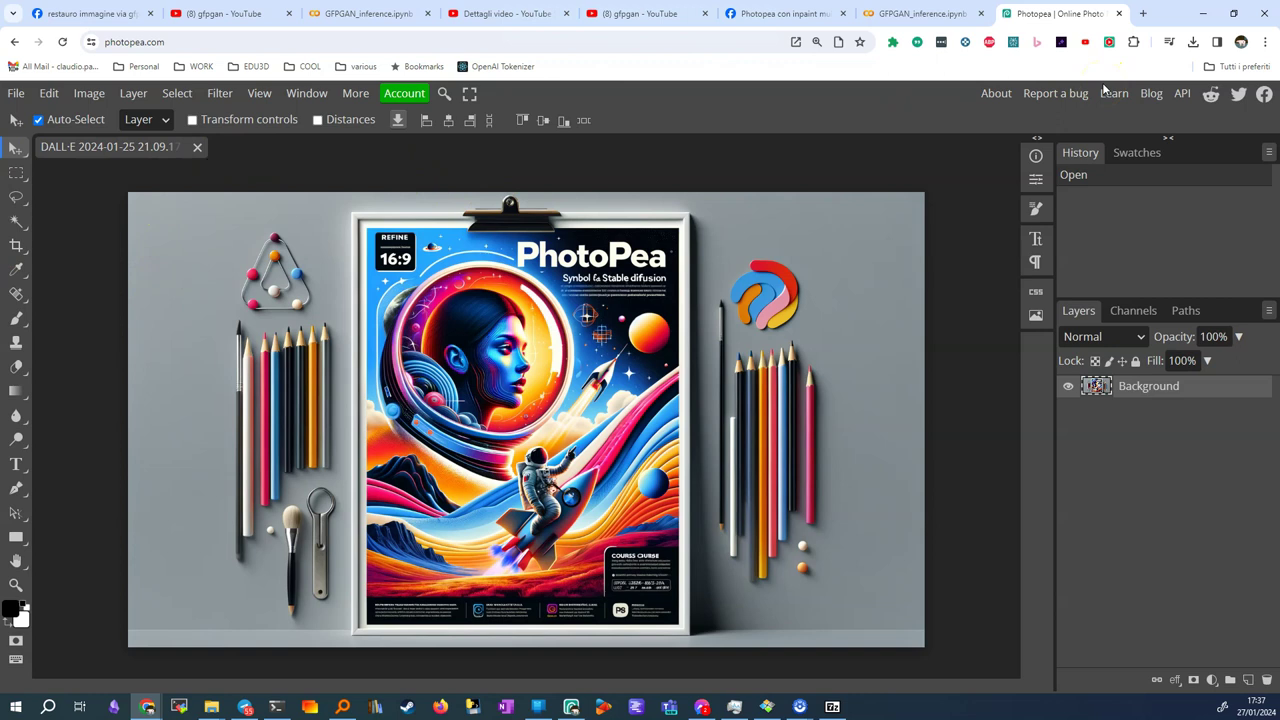
{"action": "key", "text": "F11"}
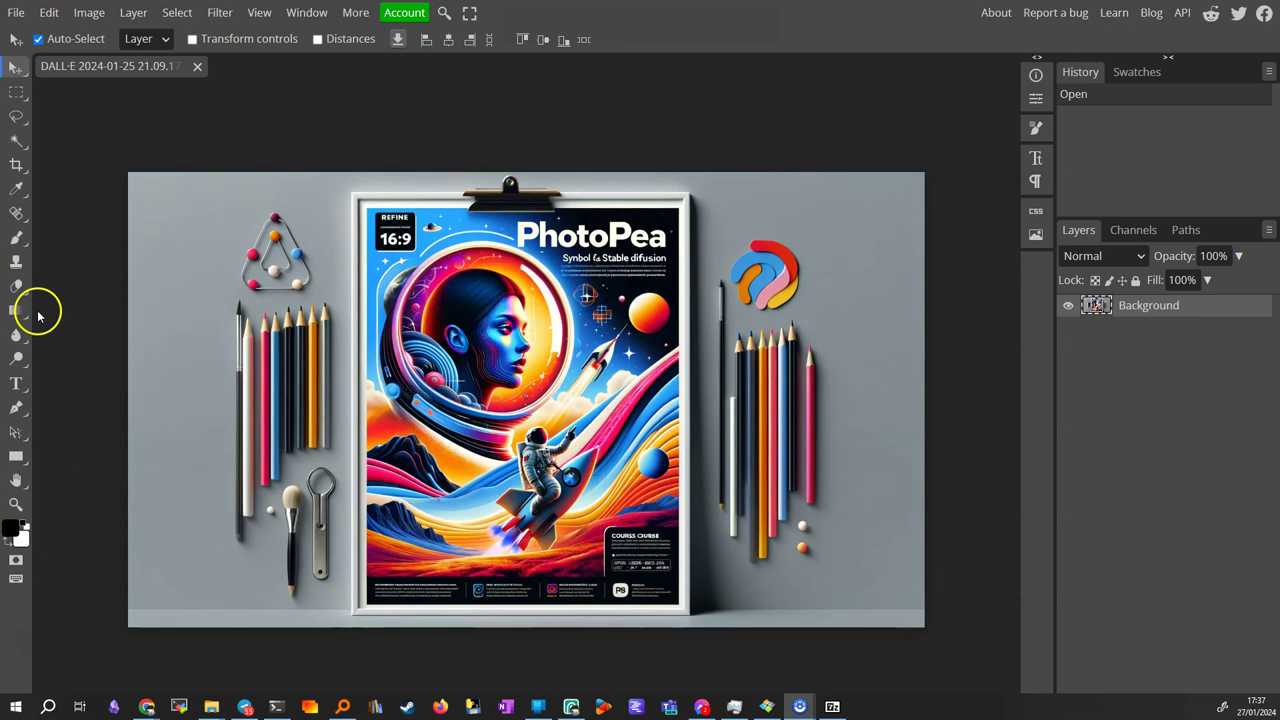
Make a rectangular selection around the helmeted woman's head on the poster with Rectangle Select.
{"action": "left_click", "coordinate": [18, 92]}
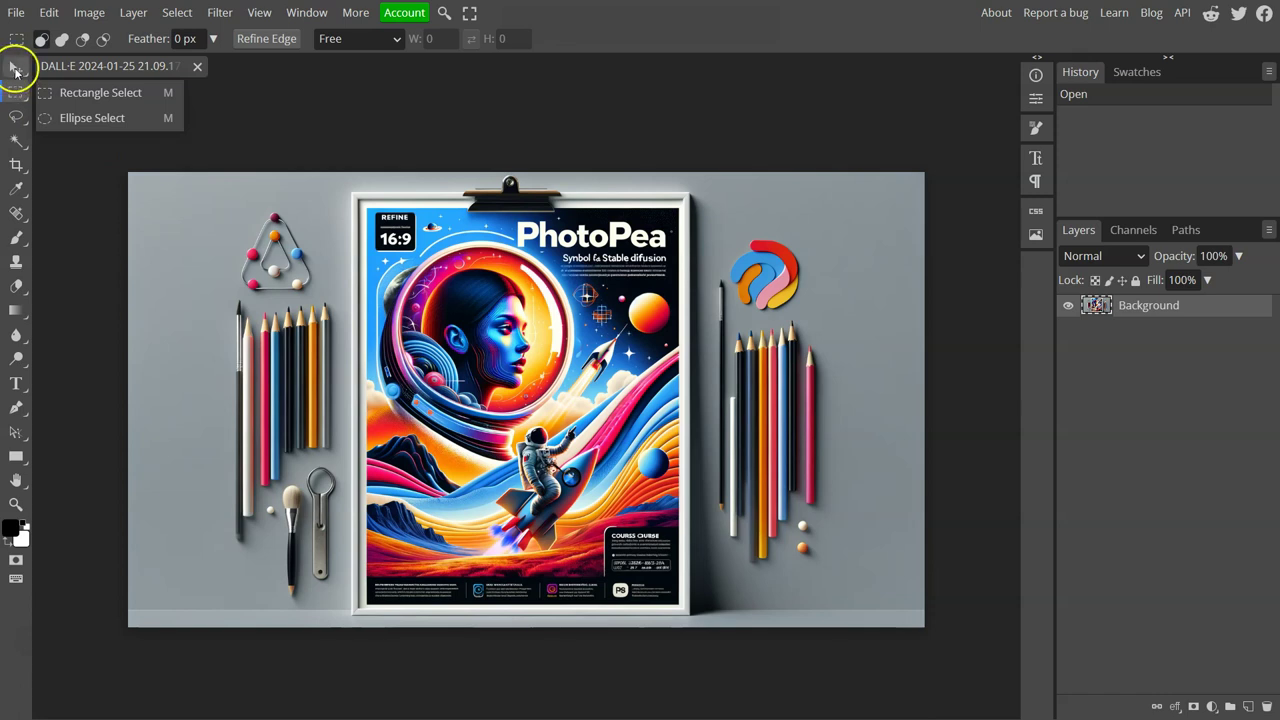
{"action": "left_click", "coordinate": [16, 69]}
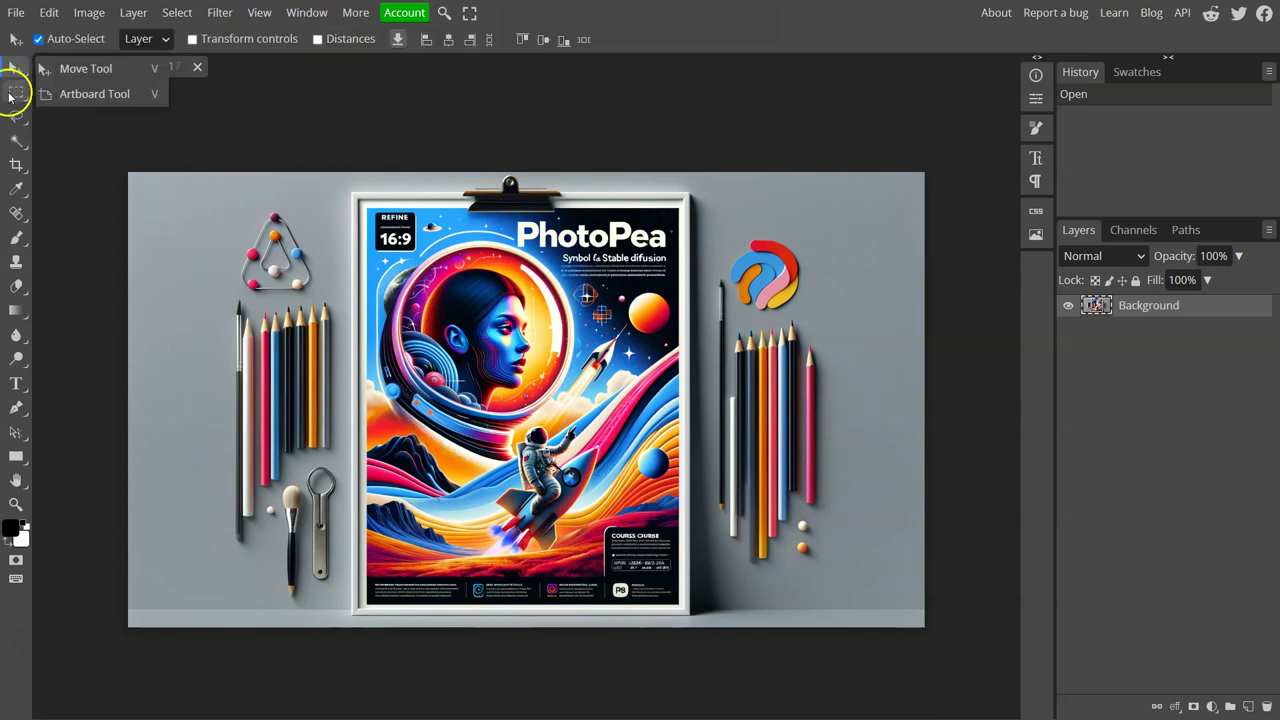
{"action": "left_click", "coordinate": [9, 92]}
{"action": "left_click", "coordinate": [20, 94]}
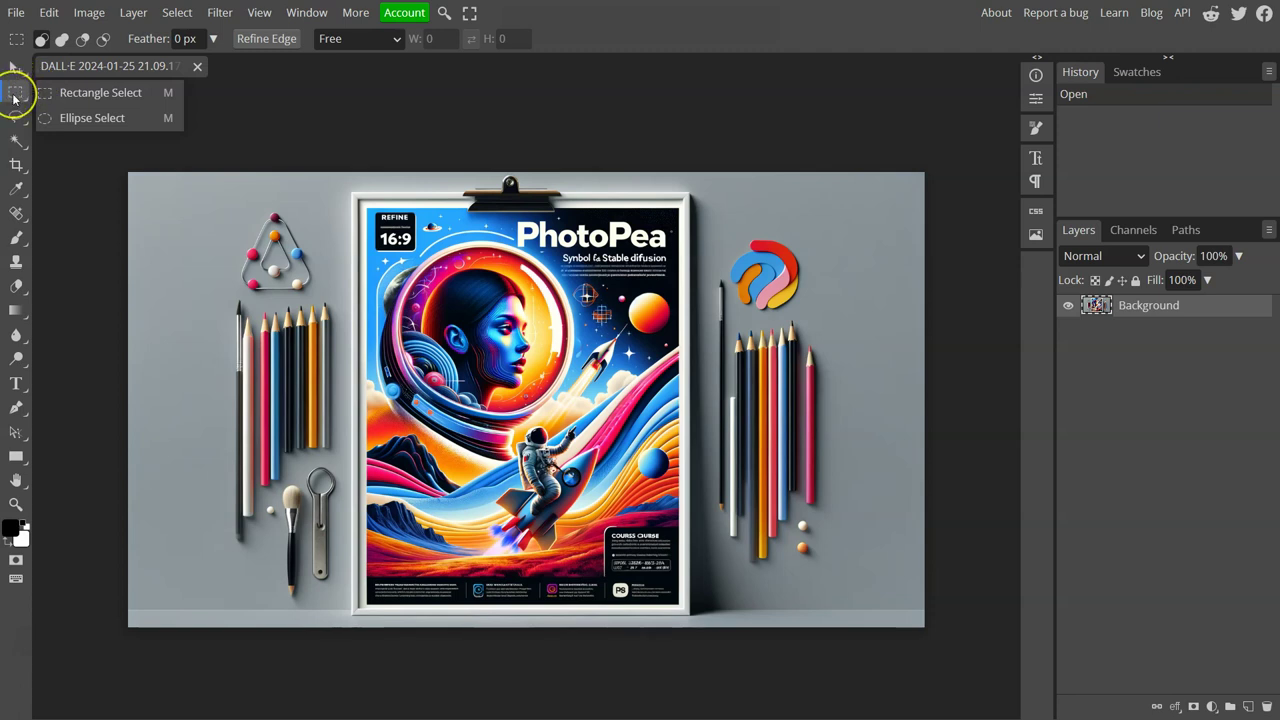
{"action": "left_click_drag", "start_coordinate": [14, 95], "coordinate": [84, 93]}
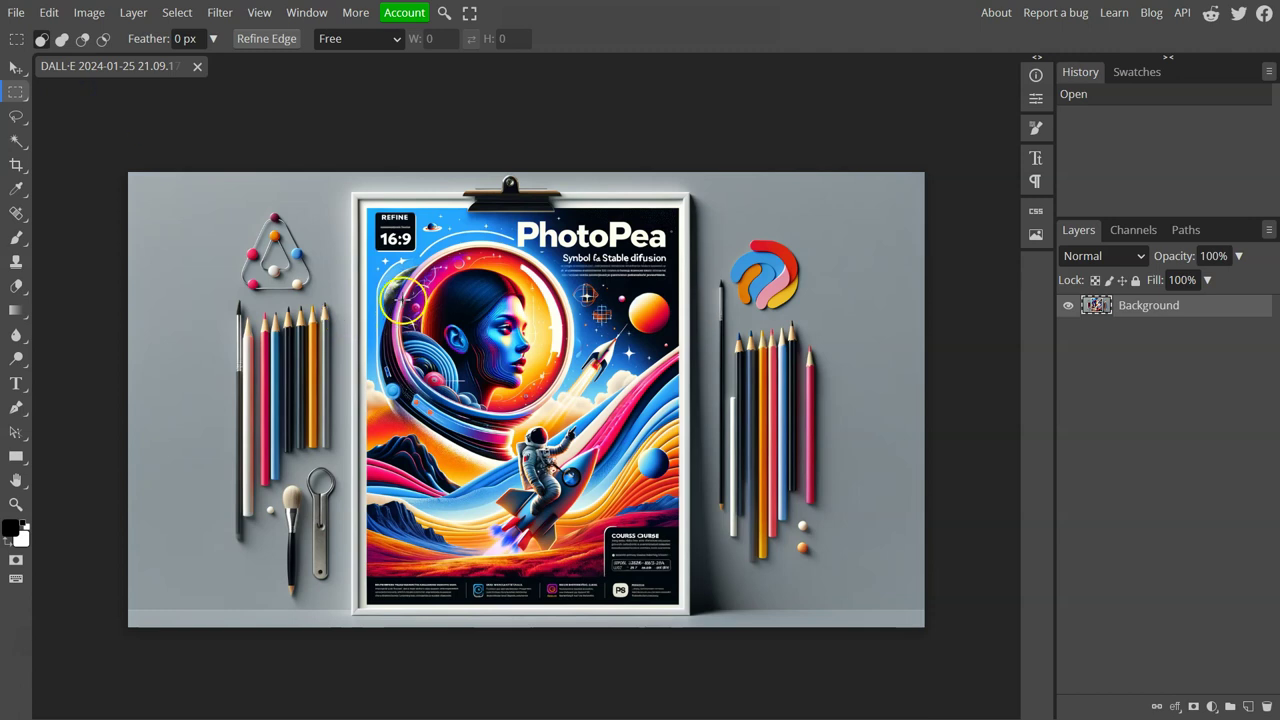
{"action": "left_click_drag", "start_coordinate": [397, 233], "coordinate": [580, 442]}
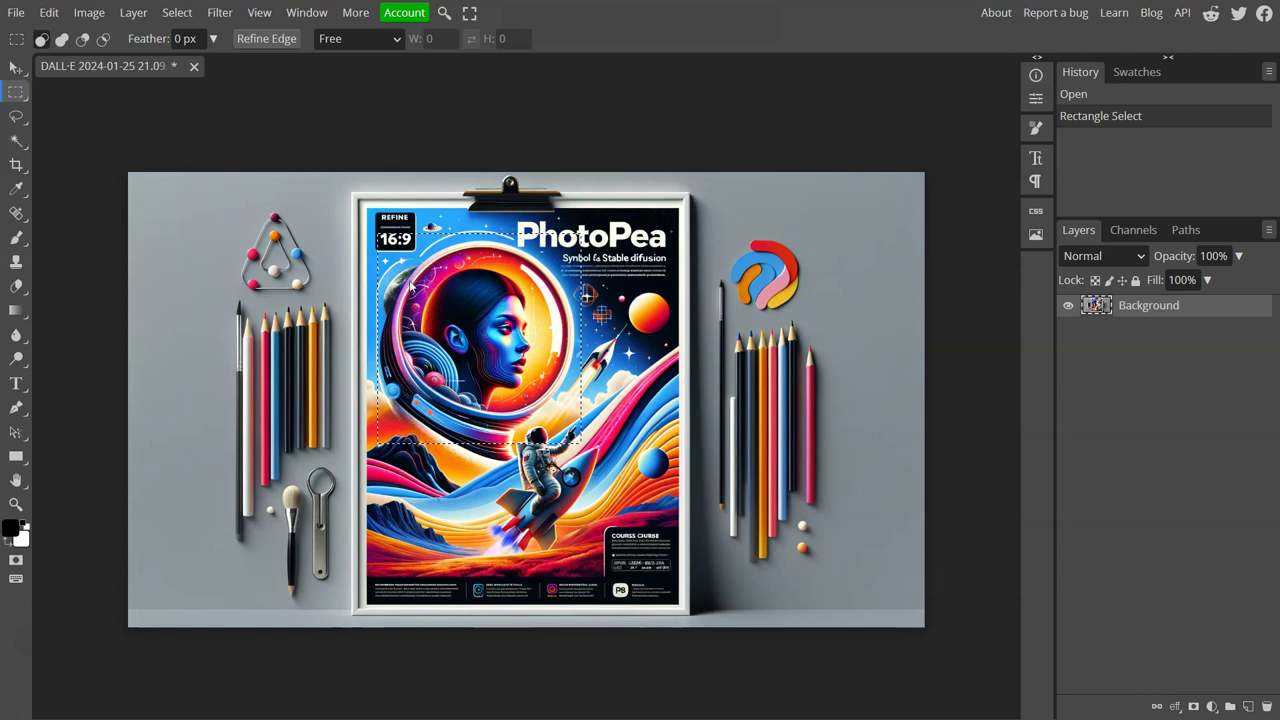
Invert the colours inside the rectangular selection and invert them back.
{"action": "key", "text": "ctrl+i"}
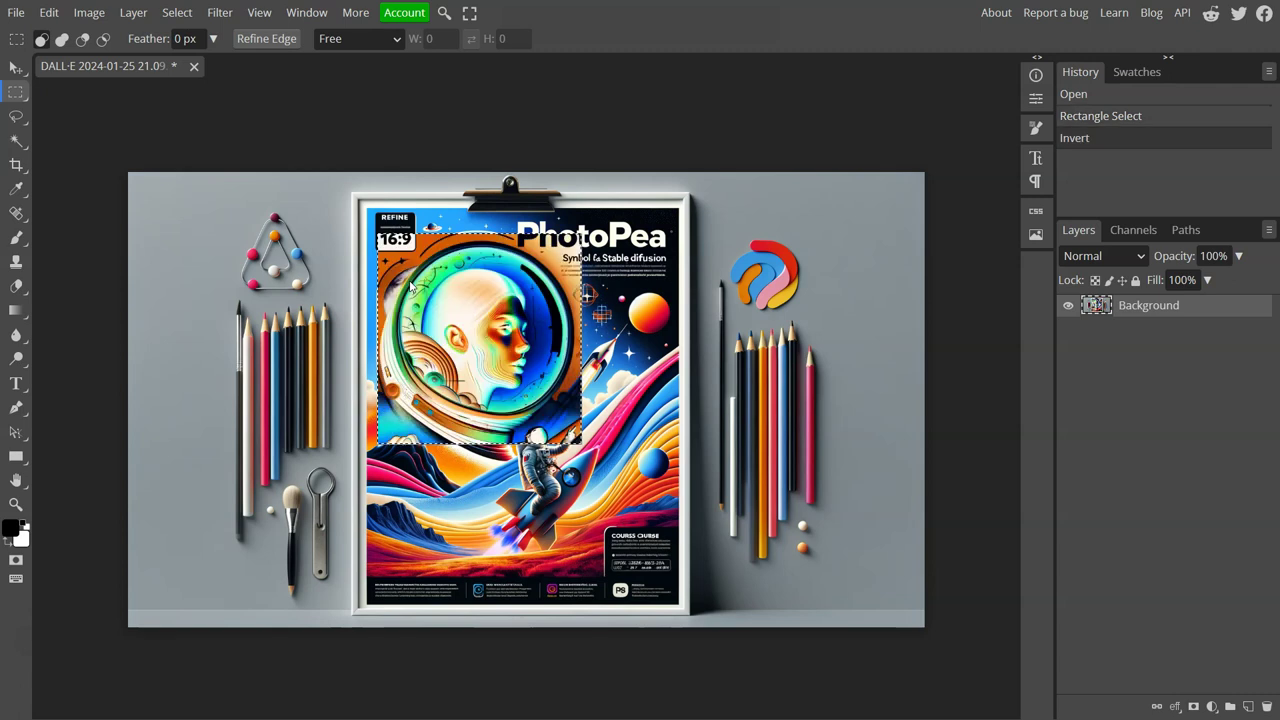
{"action": "key", "text": "ctrl+i"}
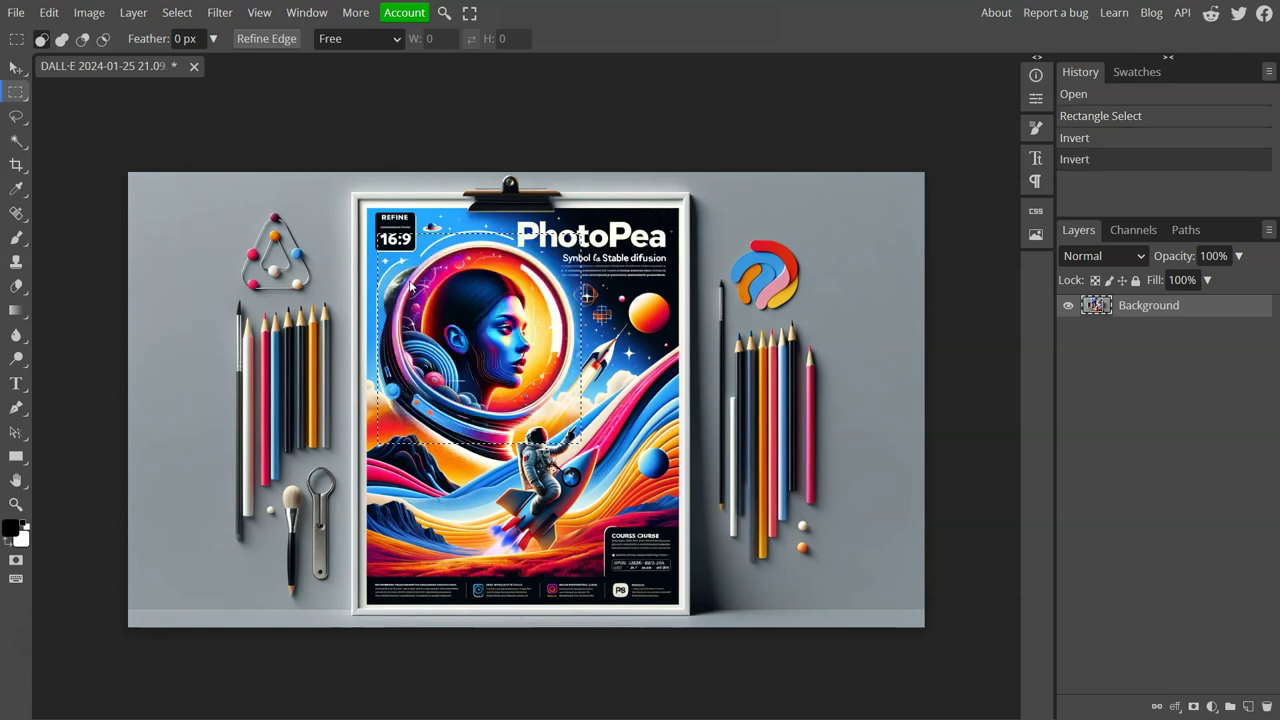
{"action": "left_click", "coordinate": [416, 260]}
Apply Inverse to select everything outside the helmet area, and deselect it again.
{"action": "left_click", "coordinate": [177, 12]}
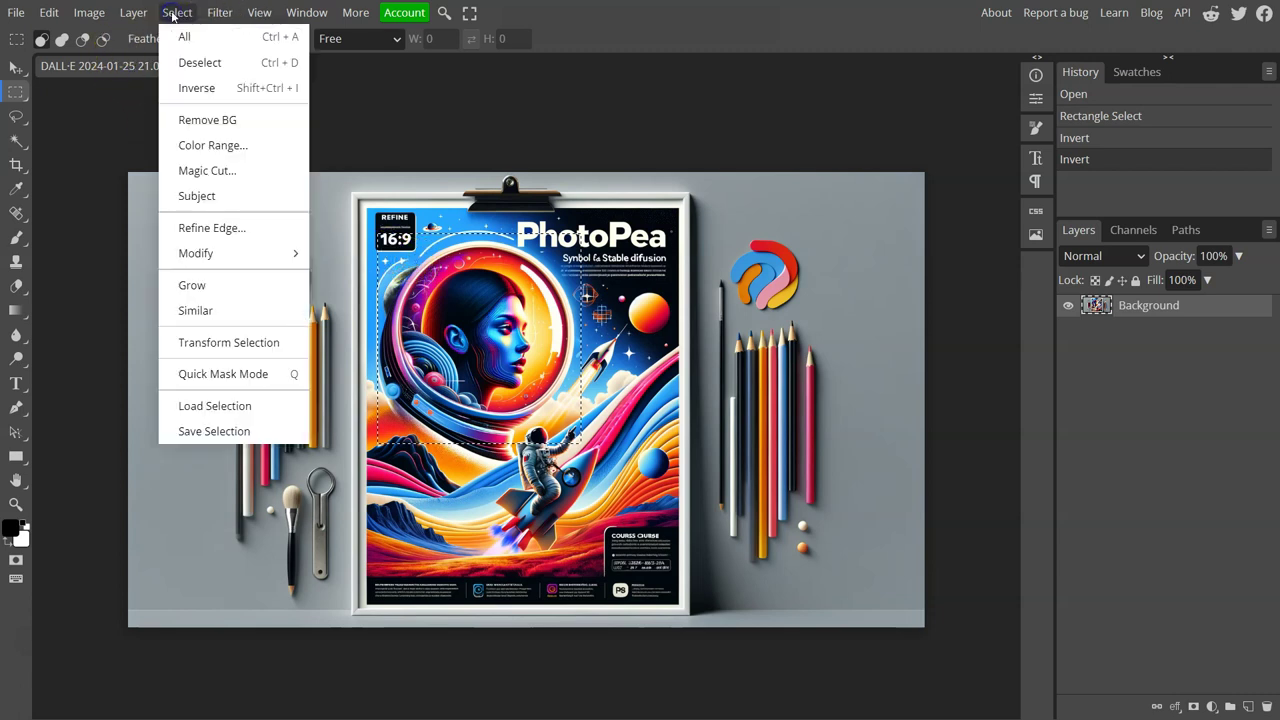
{"action": "left_click", "coordinate": [257, 90]}
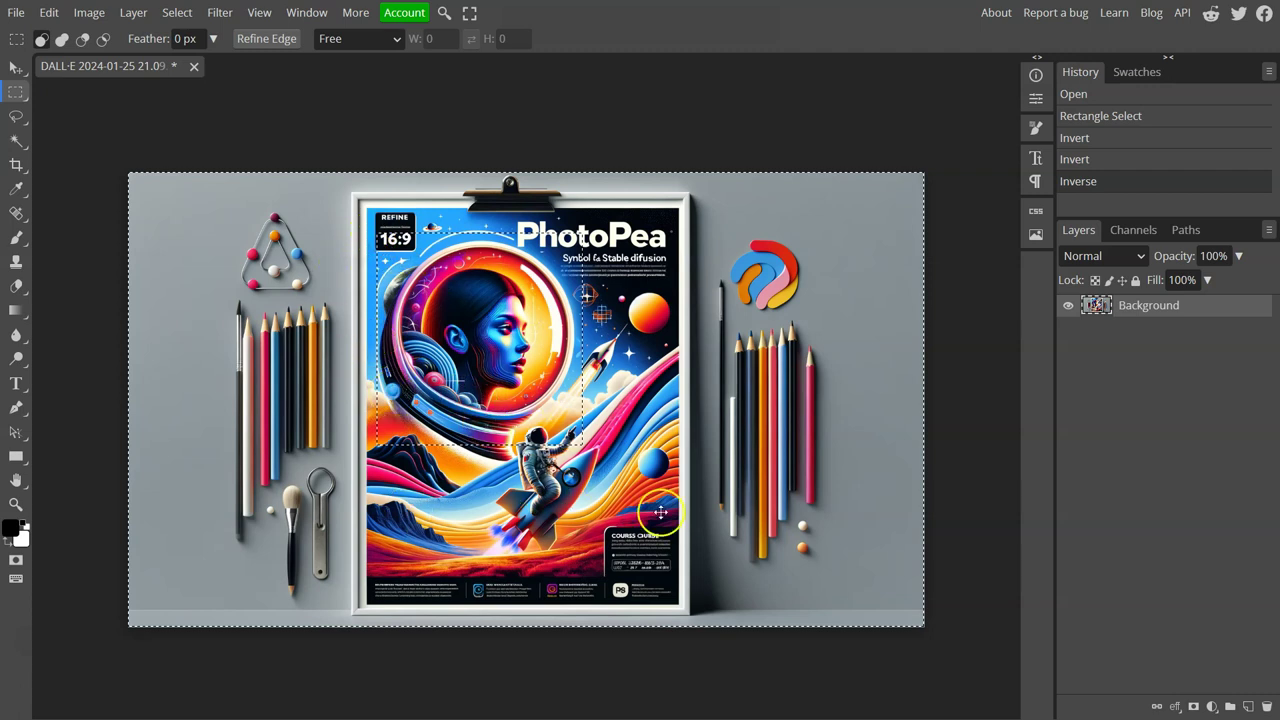
{"action": "key", "text": "ctrl+d"}
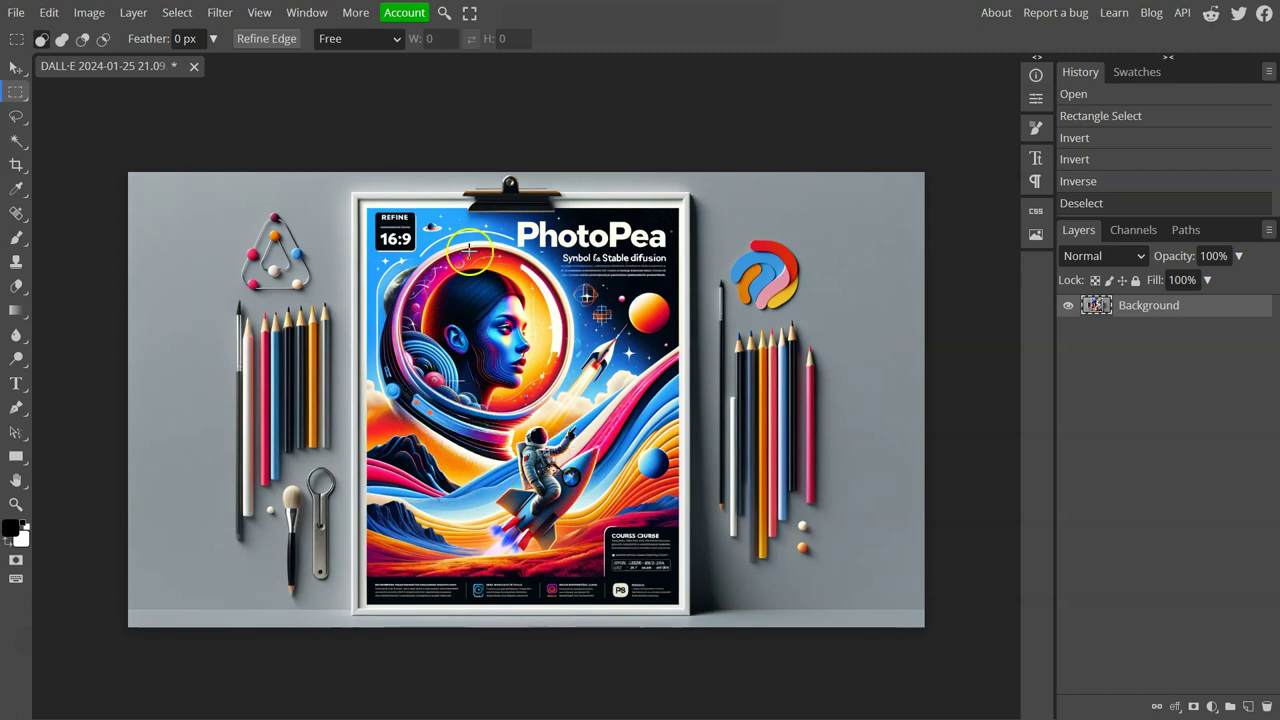
Change the interface language to Italiano.
{"action": "left_click", "coordinate": [17, 221]}
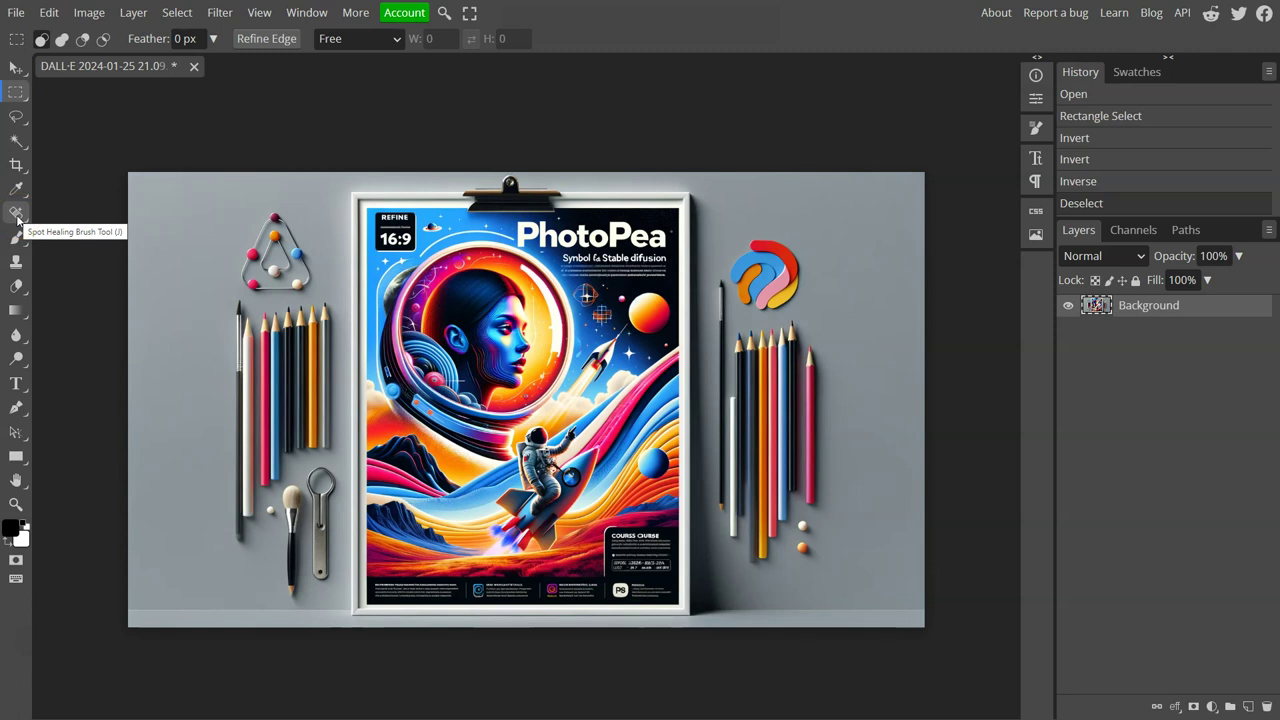
{"action": "left_click", "coordinate": [357, 14]}
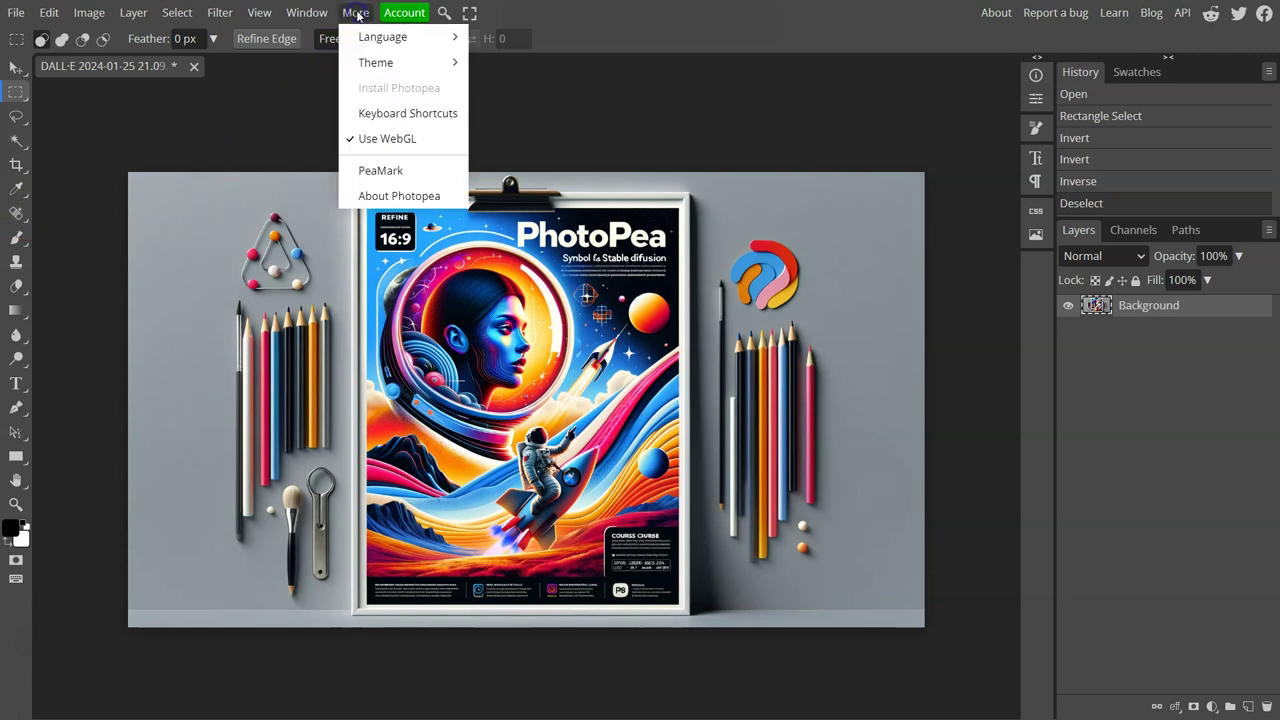
{"action": "left_click", "coordinate": [374, 40]}
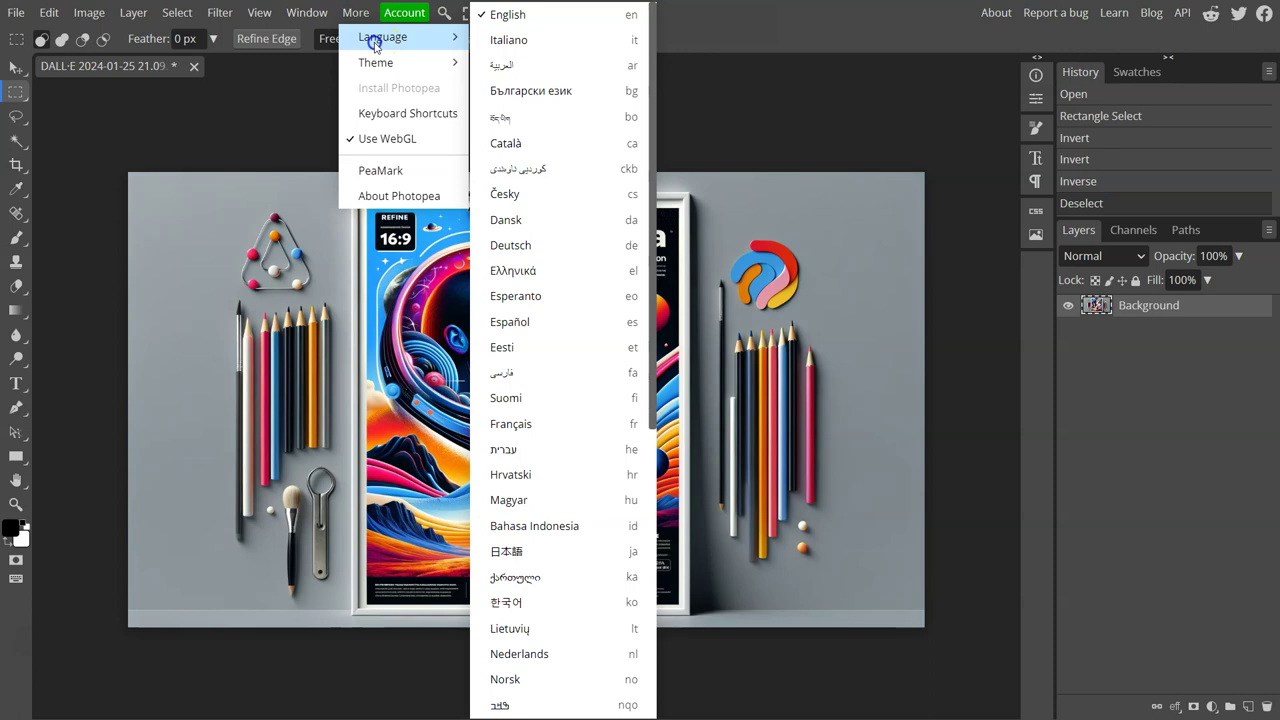
{"action": "left_click", "coordinate": [492, 40]}
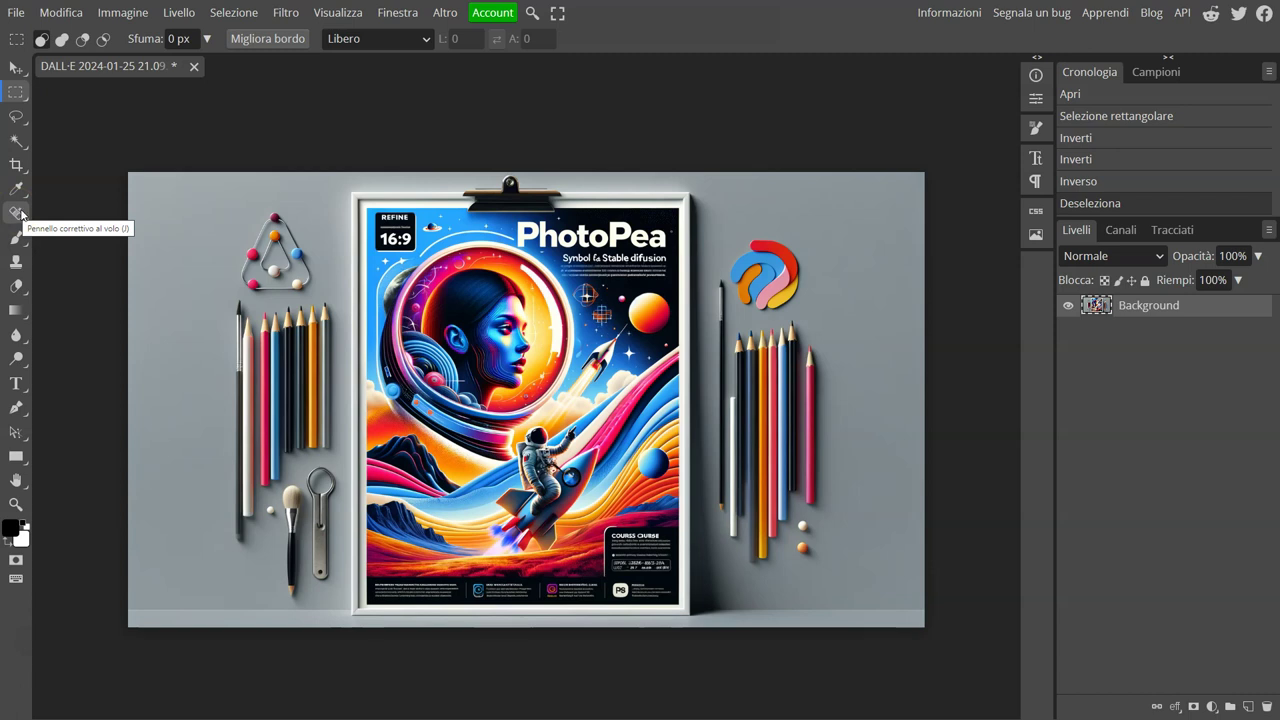
{"action": "left_click", "coordinate": [419, 122]}
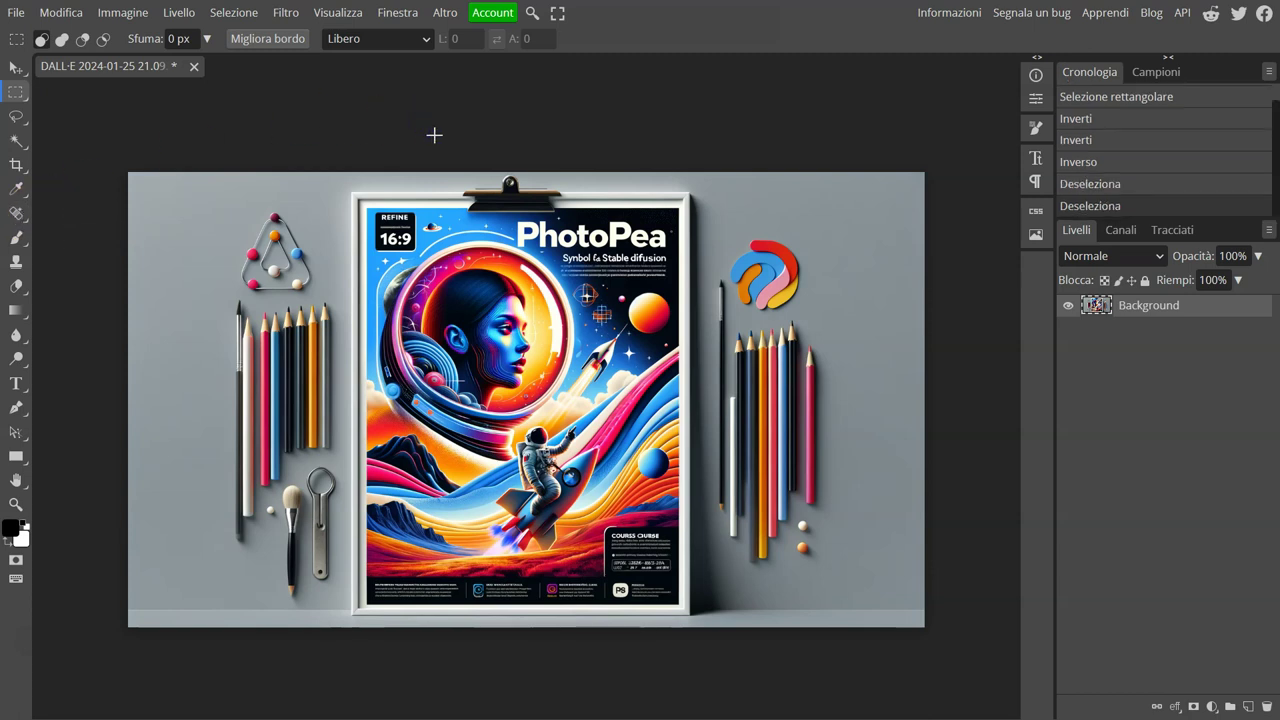
Activate the Magic Replace tool from the healing brush group.
{"action": "key", "text": "j"}
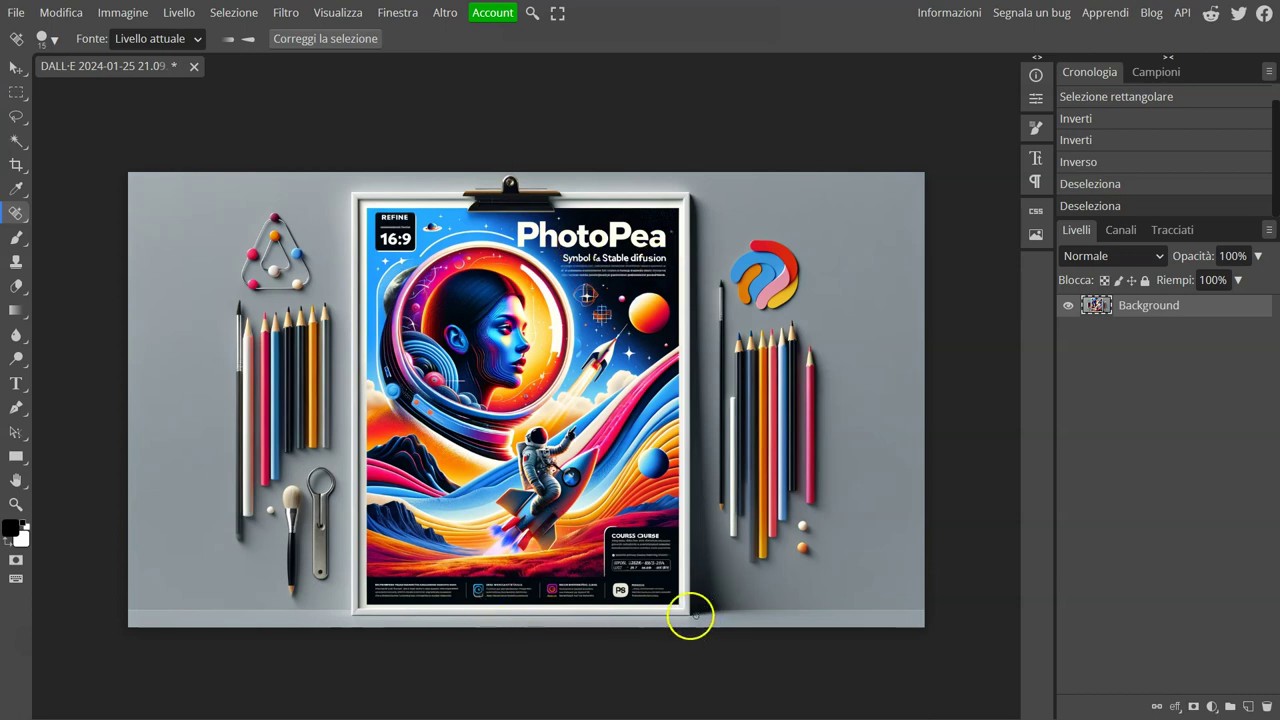
{"action": "left_click", "coordinate": [14, 216]}
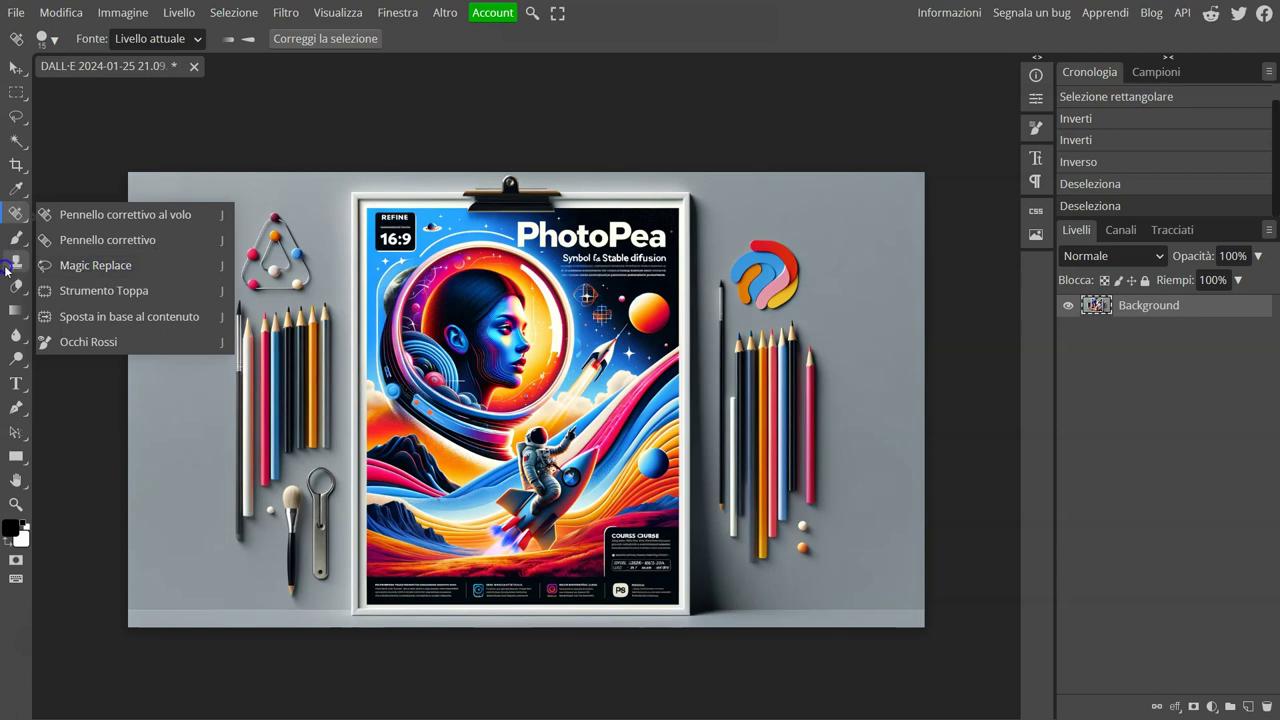
{"action": "left_click", "coordinate": [109, 266]}
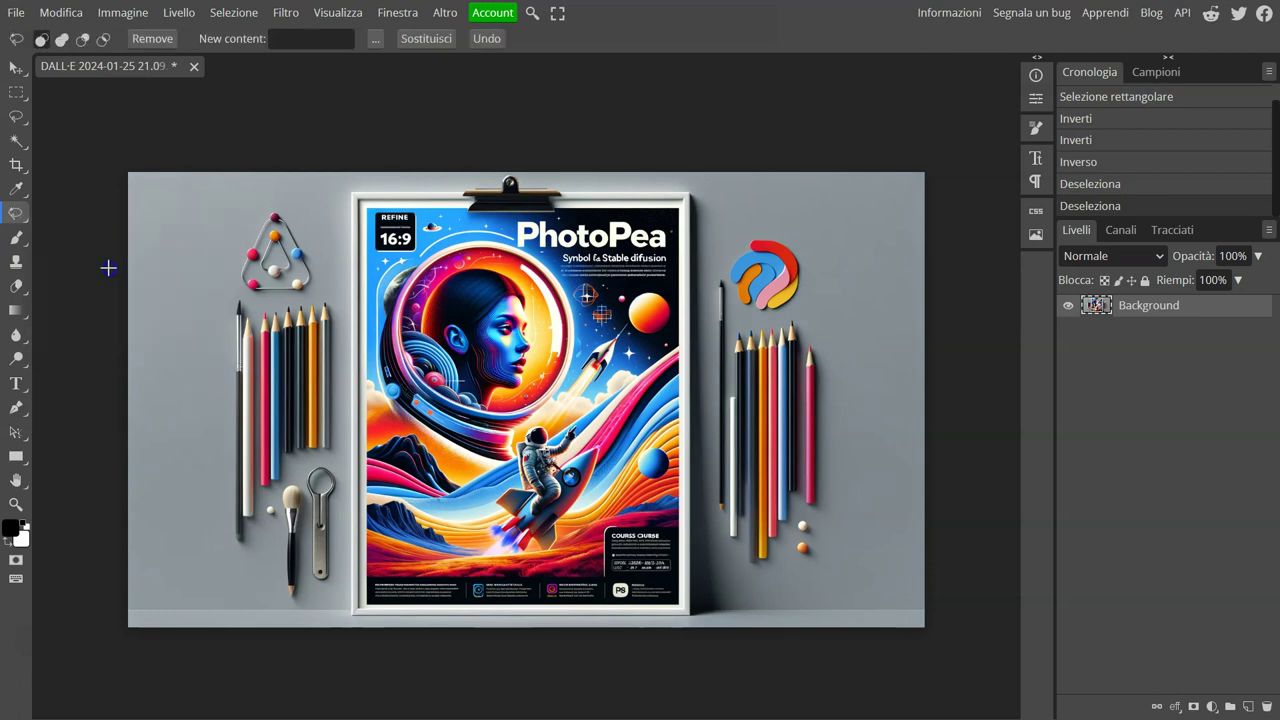
{"action": "left_click", "coordinate": [16, 218]}
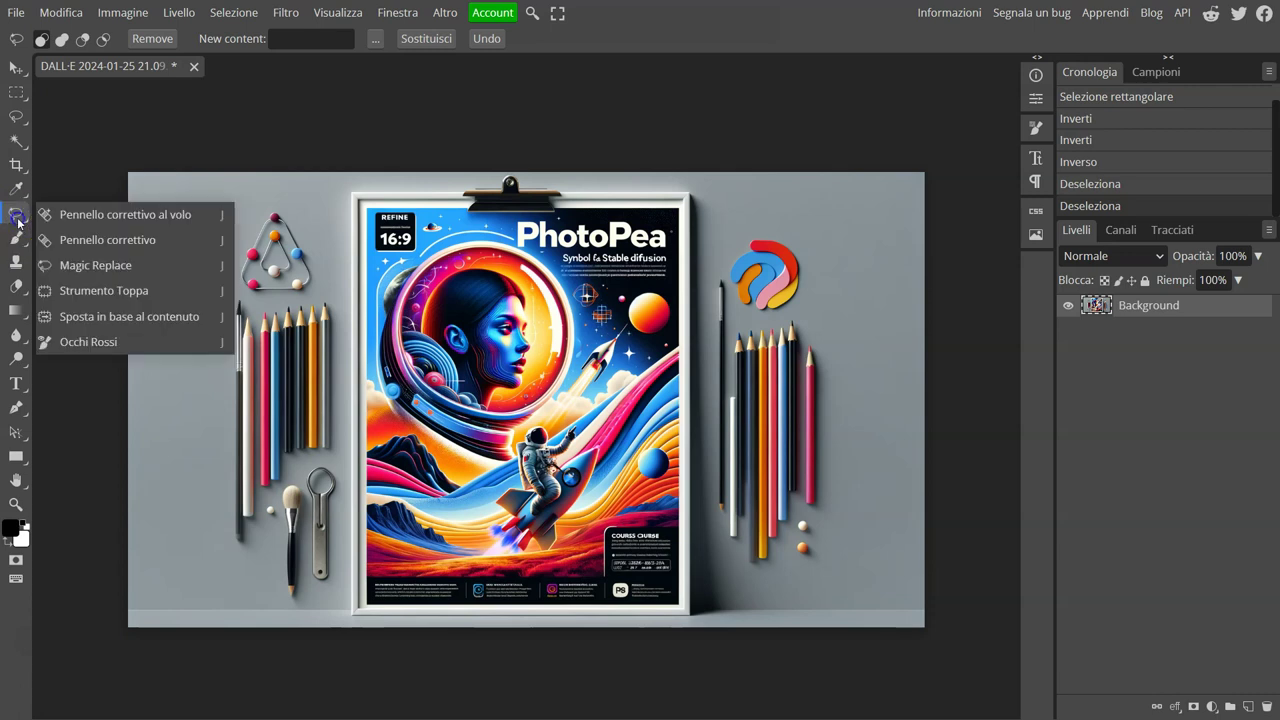
{"action": "left_click", "coordinate": [58, 265]}
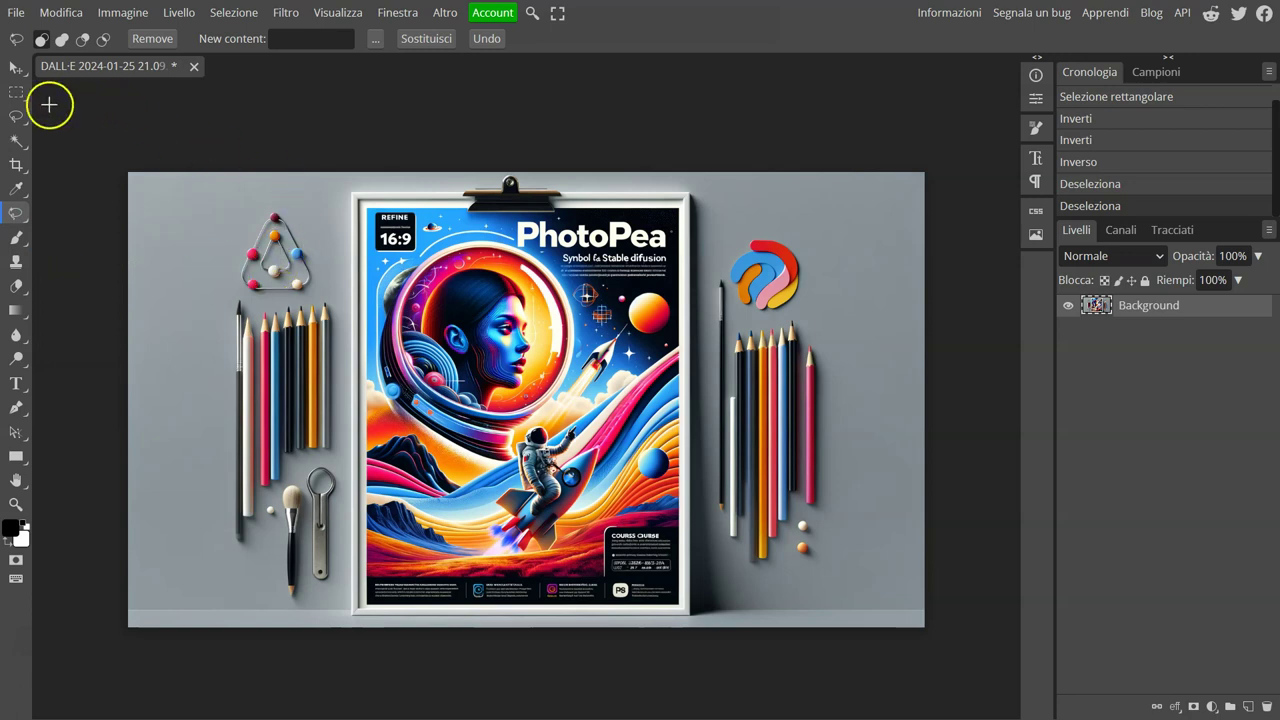
Select a rectangular area around the astronaut on the rocket and replace it with the new content "dog barking" using Magic Replace.
{"action": "left_click", "coordinate": [17, 93]}
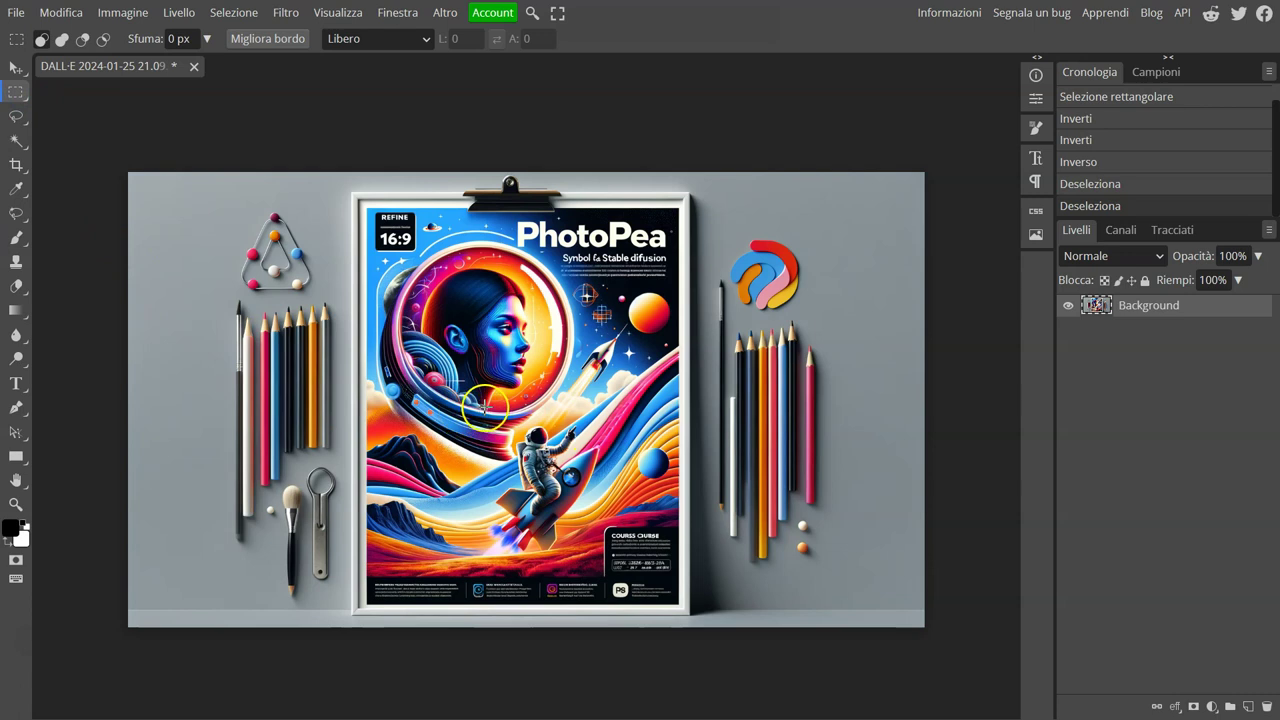
{"action": "left_click_drag", "start_coordinate": [485, 416], "coordinate": [604, 555]}
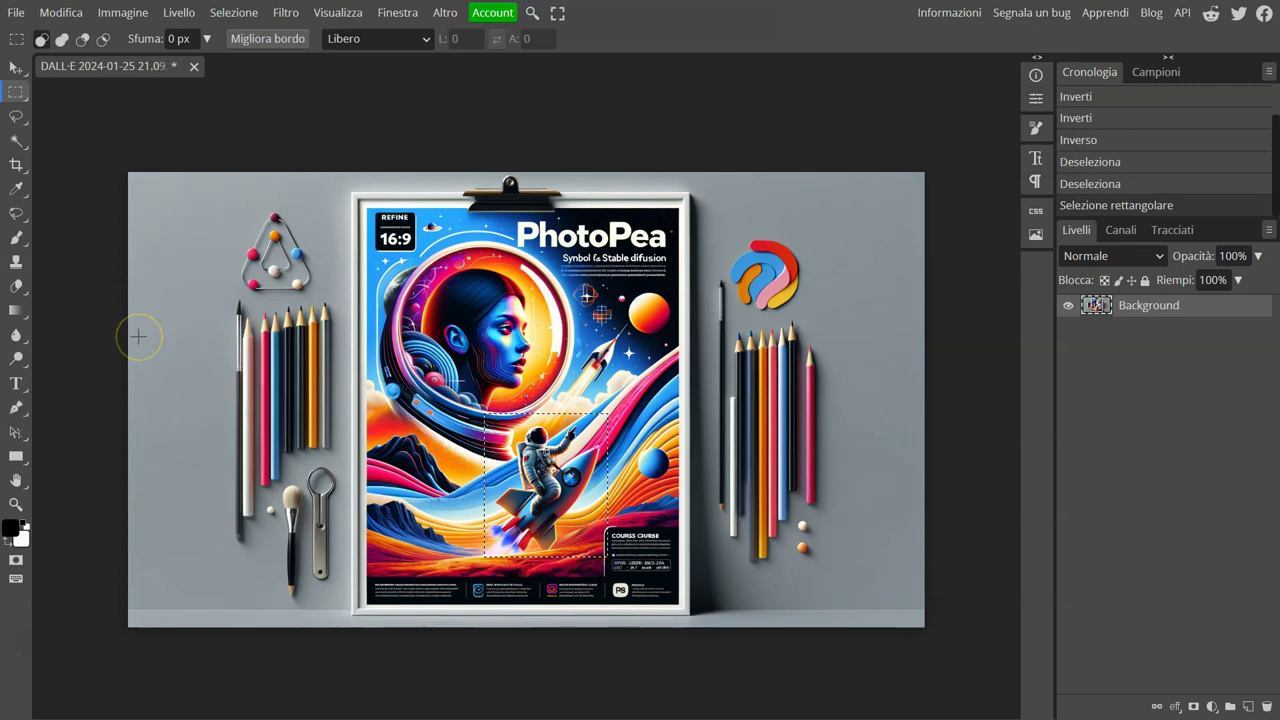
{"action": "key", "text": "j"}
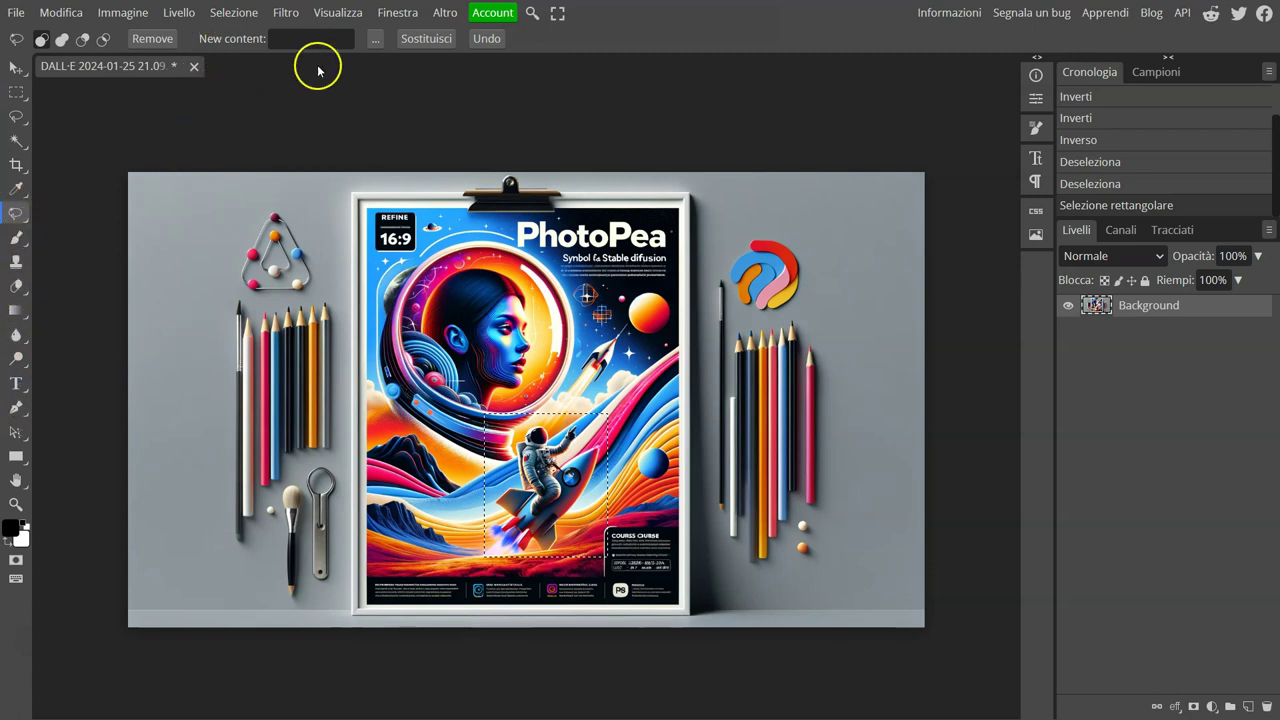
{"action": "left_click", "coordinate": [295, 41]}
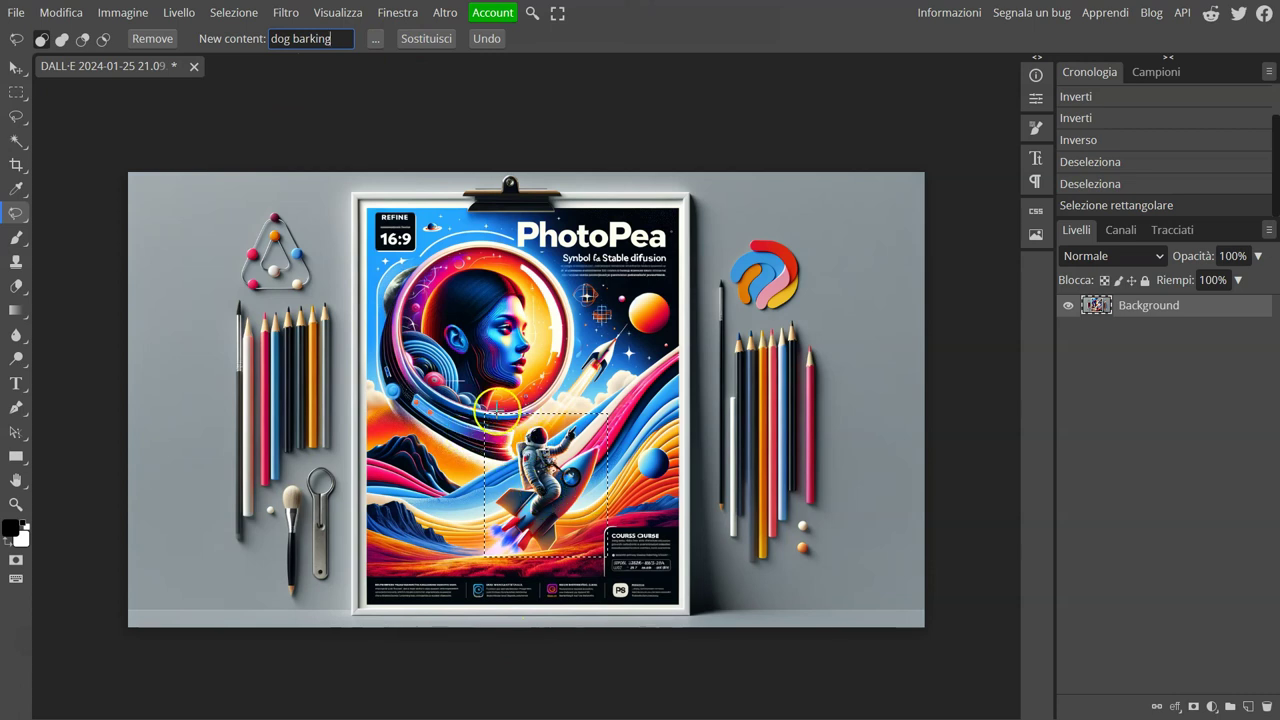
{"action": "left_click", "coordinate": [427, 38]}
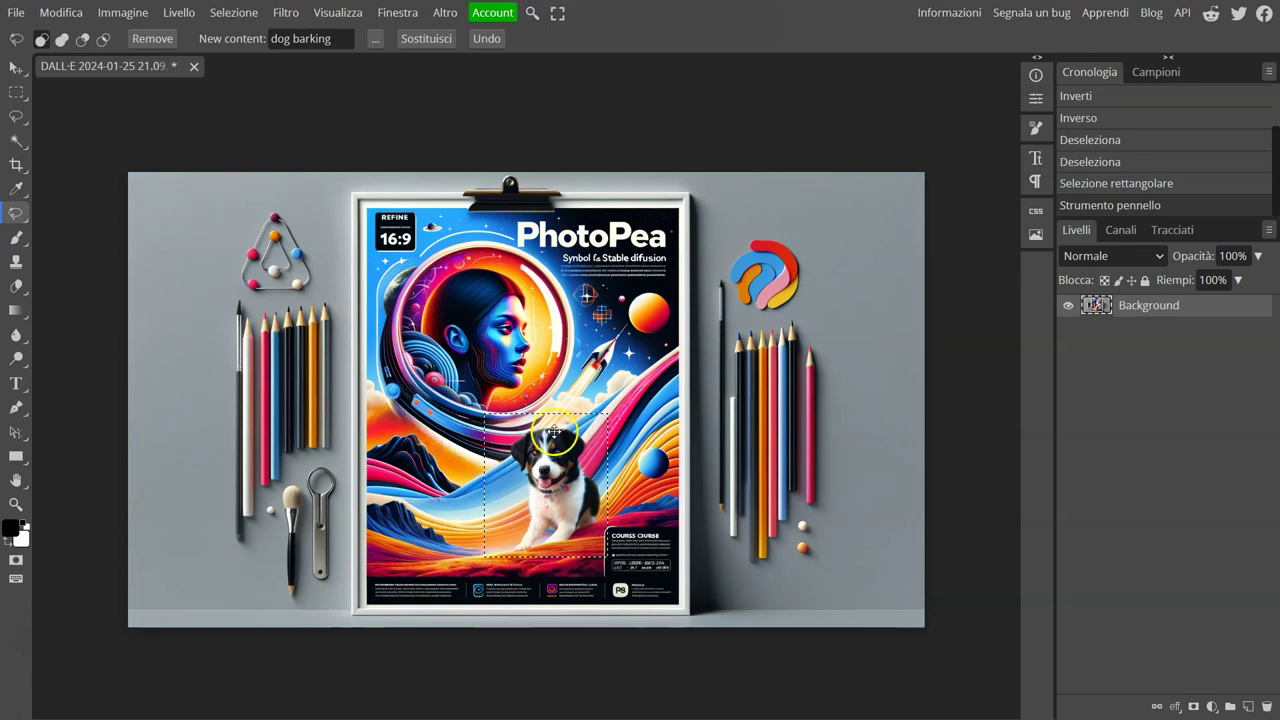
Extend the Magic Replace prompt to "dog barking in comics style" and regenerate the selected area.
{"action": "left_click", "coordinate": [297, 38]}
{"action": "type", "text": "in comic"}
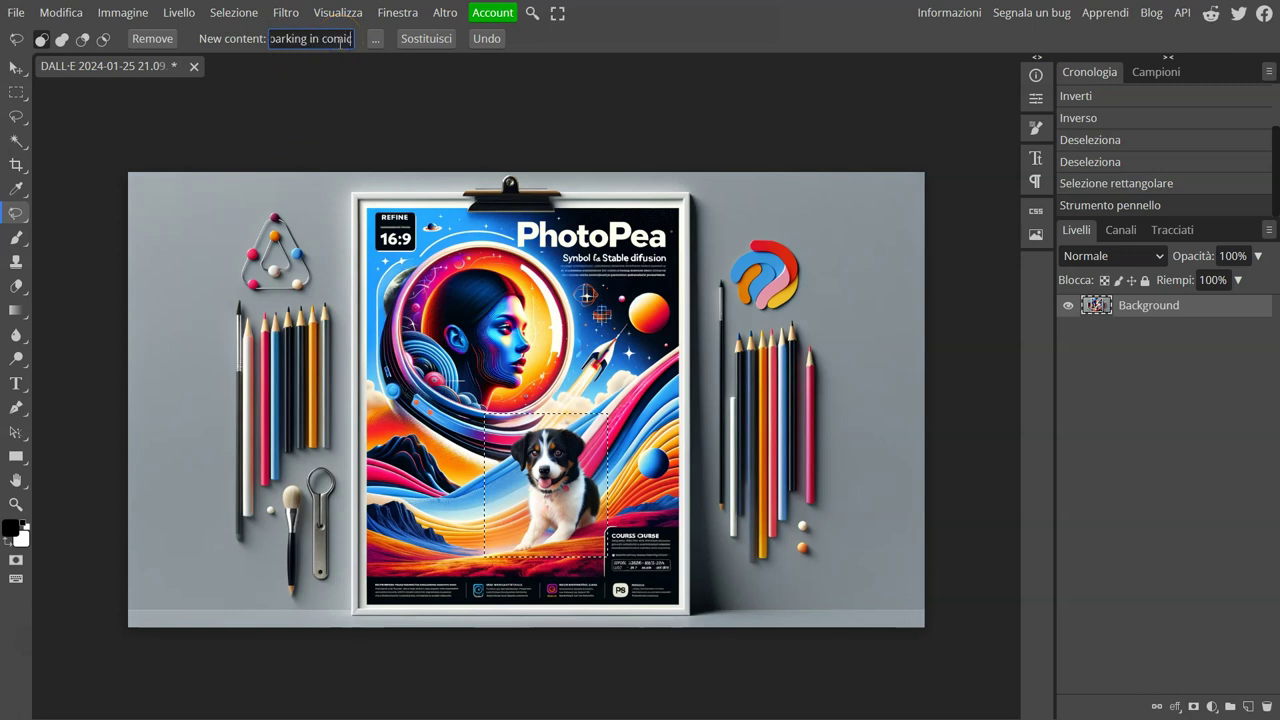
{"action": "type", "text": "s style"}
{"action": "left_click", "coordinate": [426, 38]}
{"action": "left_click", "coordinate": [434, 98]}
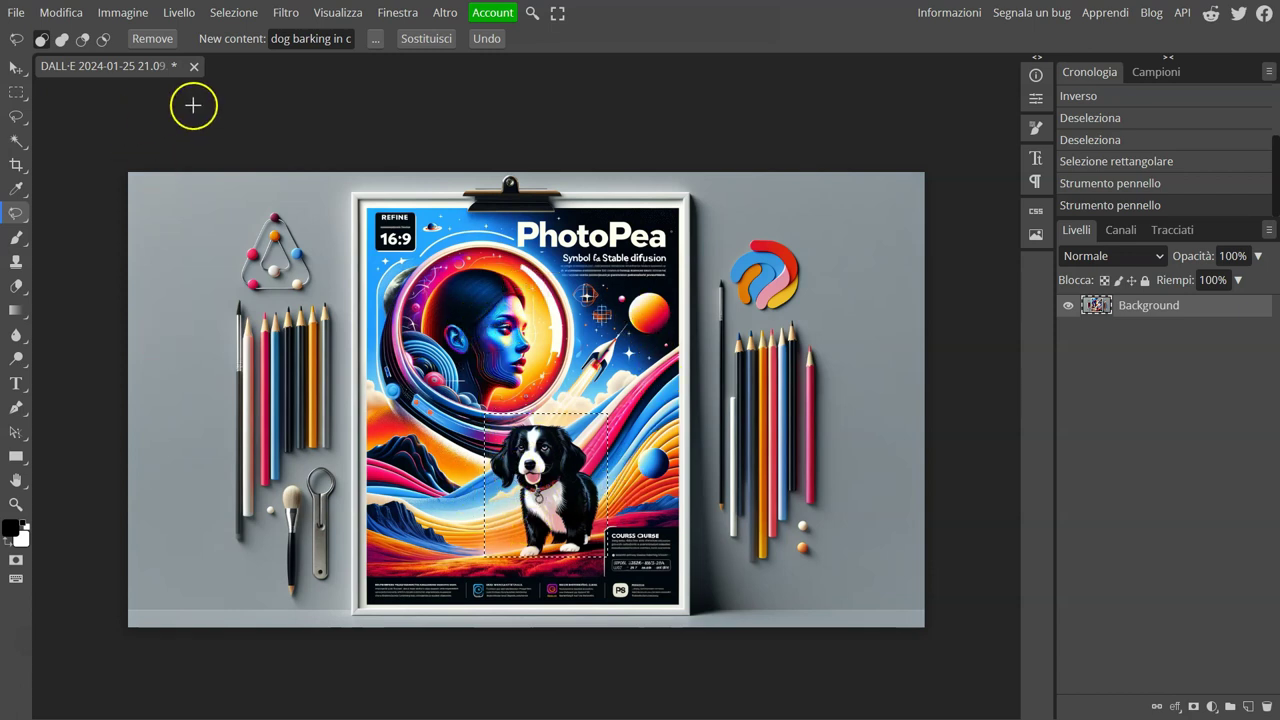
Change the Magic Replace prompt to "woman" and regenerate the selected area containing the dog.
{"action": "left_click", "coordinate": [289, 39]}
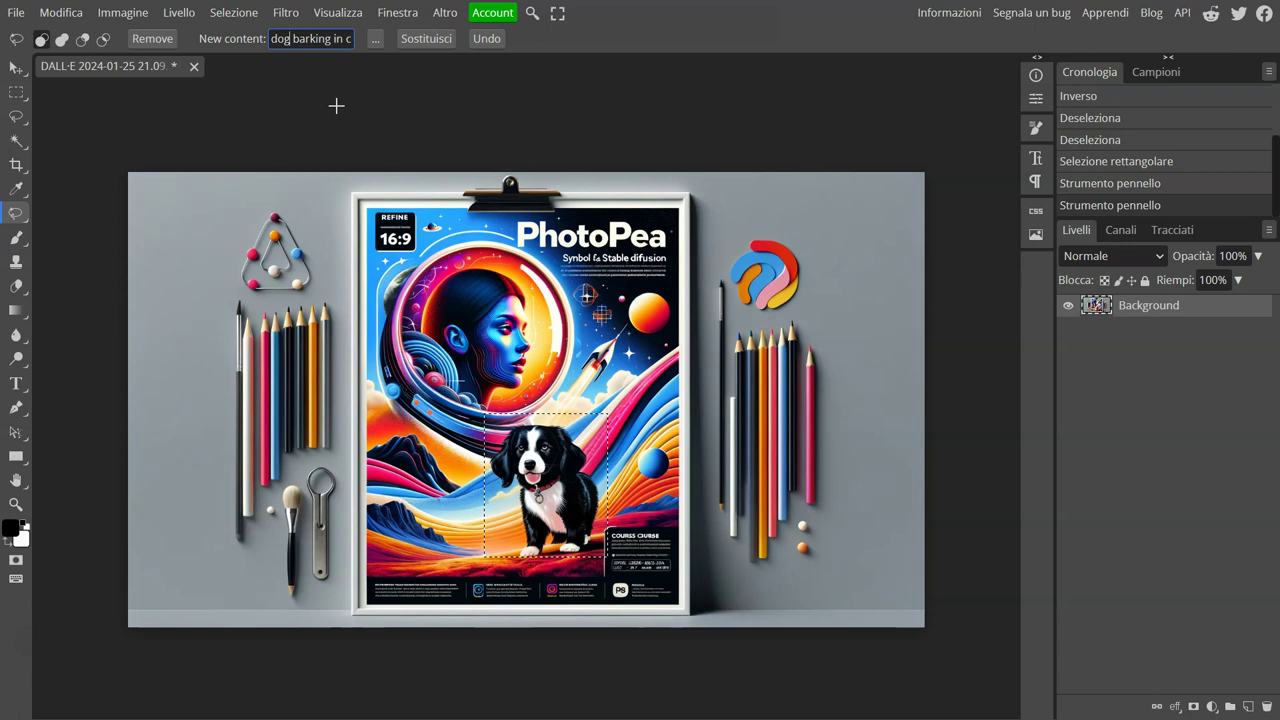
{"action": "key", "text": "ctrl+a"}
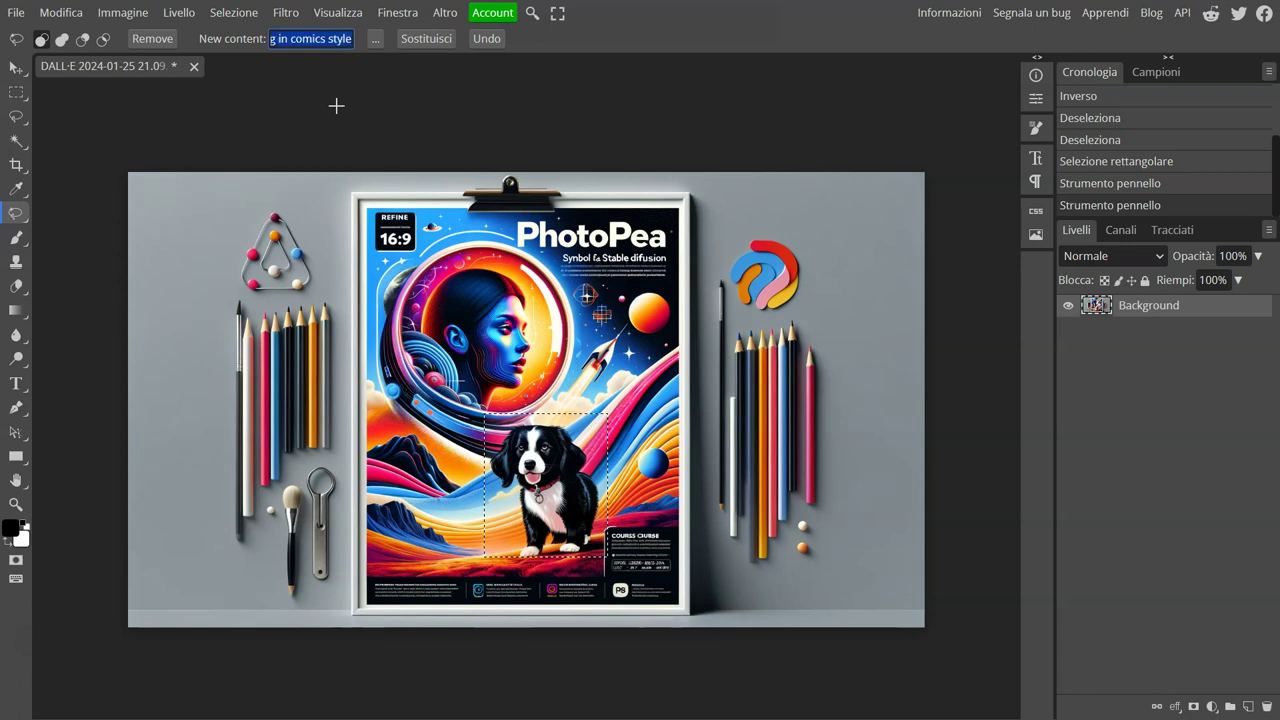
{"action": "type", "text": "woman"}
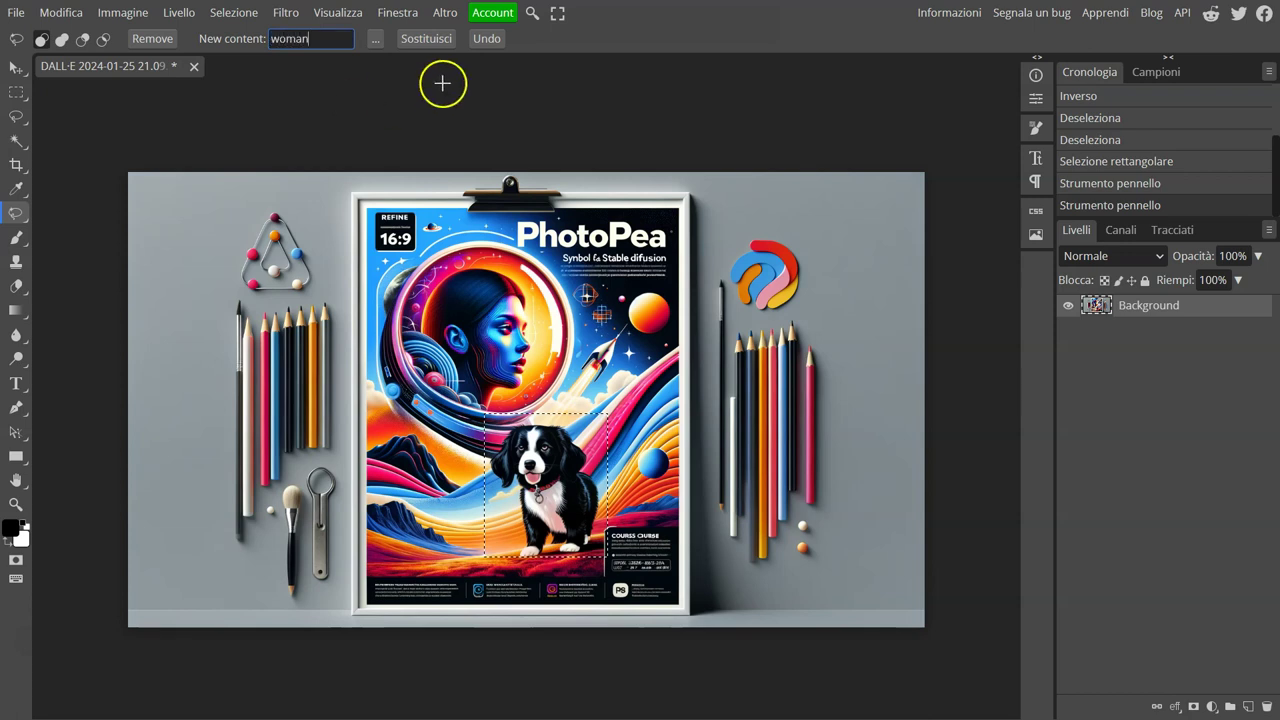
{"action": "left_click", "coordinate": [425, 38]}
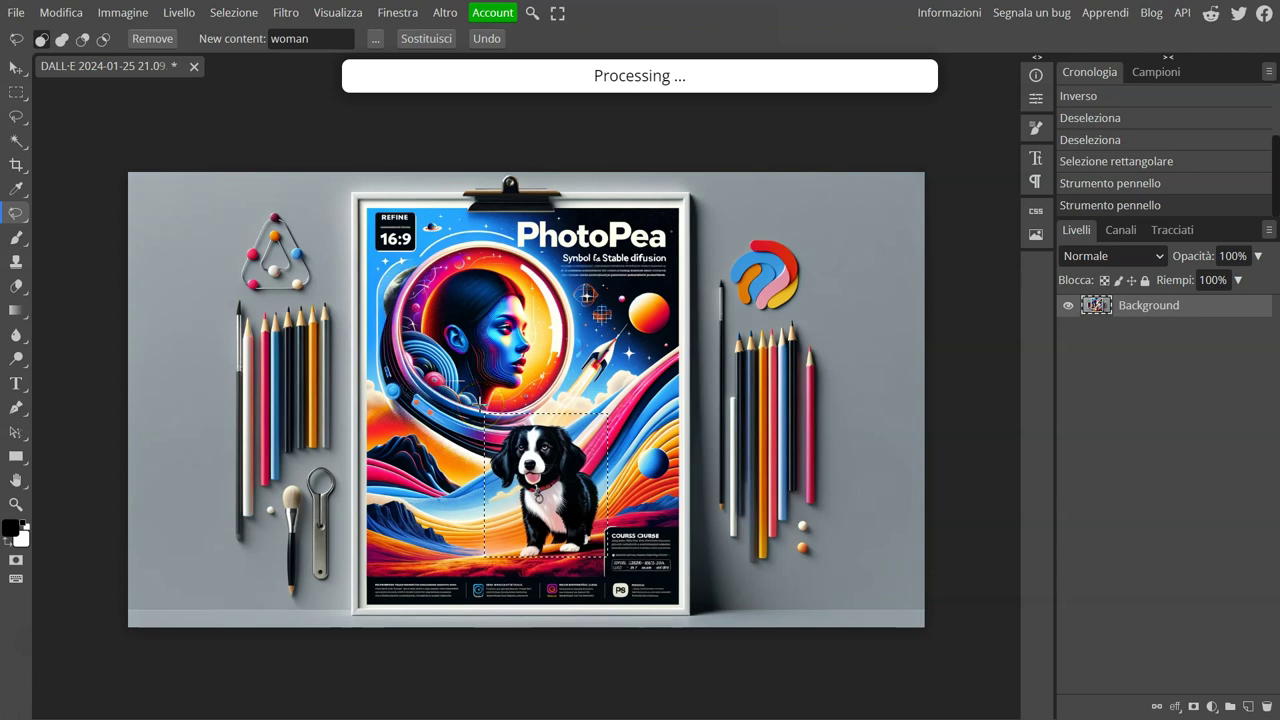
{"action": "left_click", "coordinate": [640, 114]}
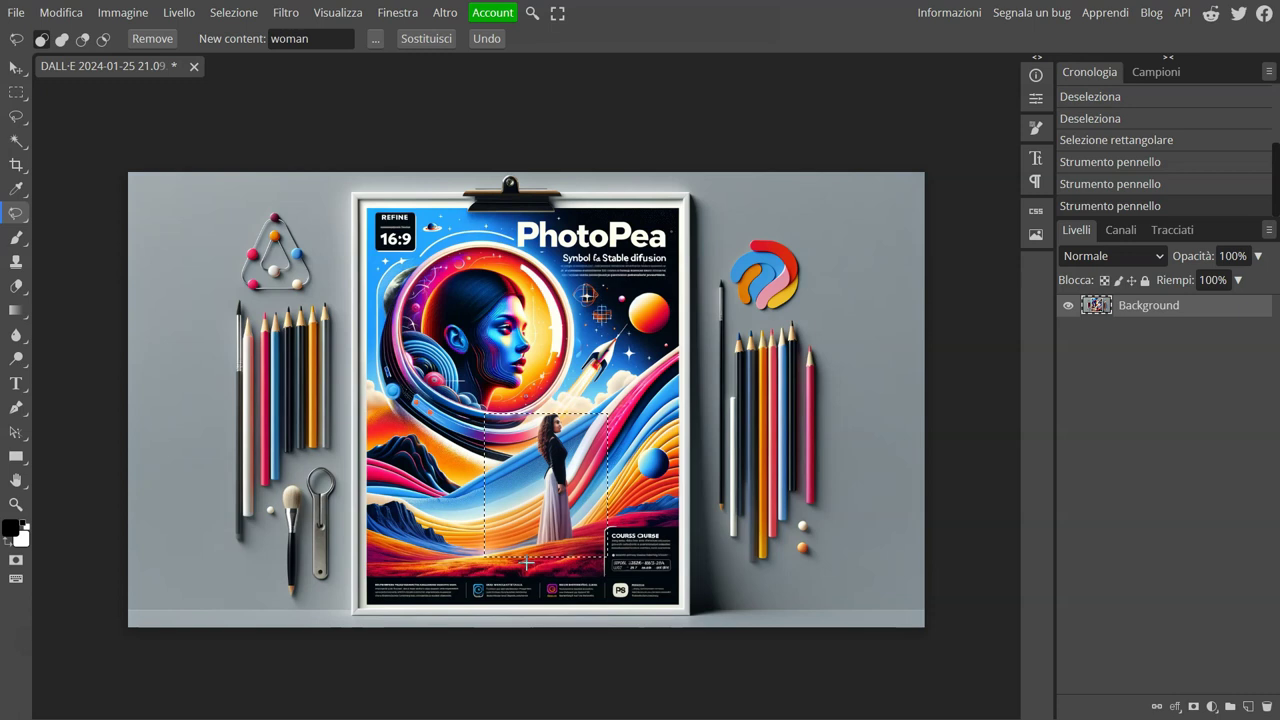
{"action": "left_click", "coordinate": [555, 464]}
{"action": "left_click", "coordinate": [426, 38]}
{"action": "left_click", "coordinate": [470, 383]}
Select a rectangular area around the large helmeted head and replace it with the new content "man" using Magic Replace.
{"action": "left_click", "coordinate": [16, 93]}
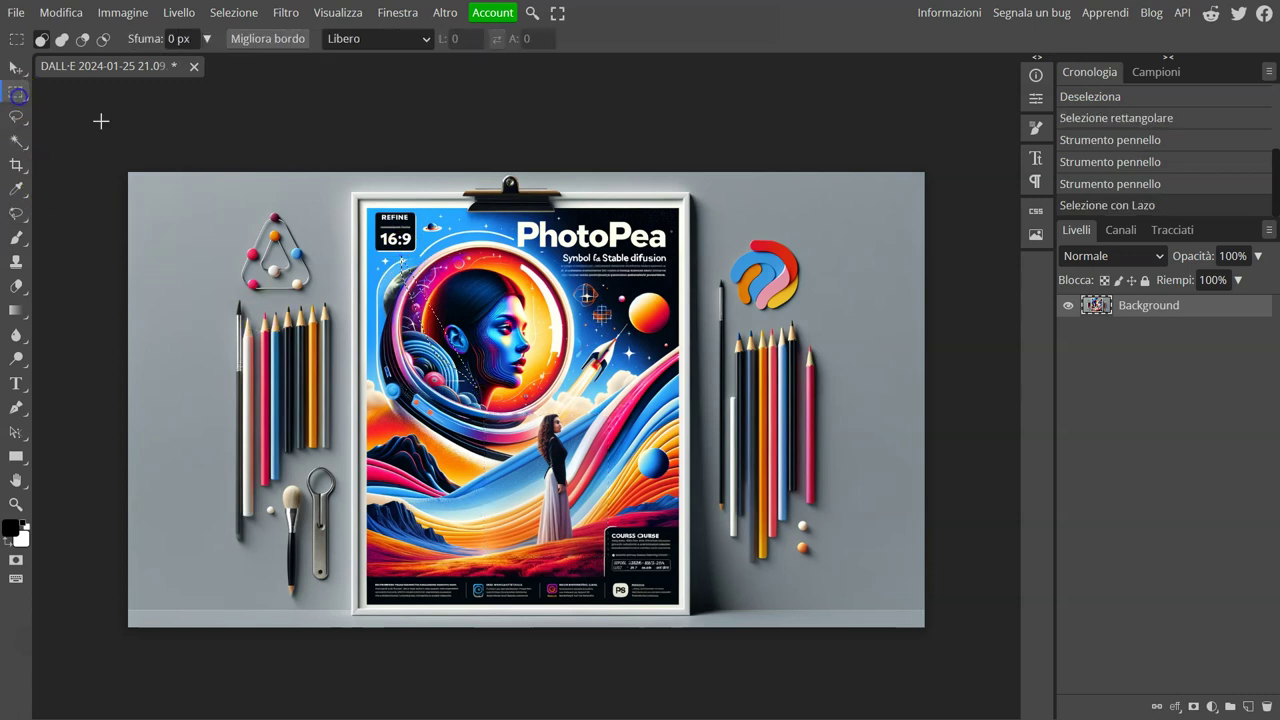
{"action": "left_click_drag", "start_coordinate": [382, 258], "coordinate": [569, 414]}
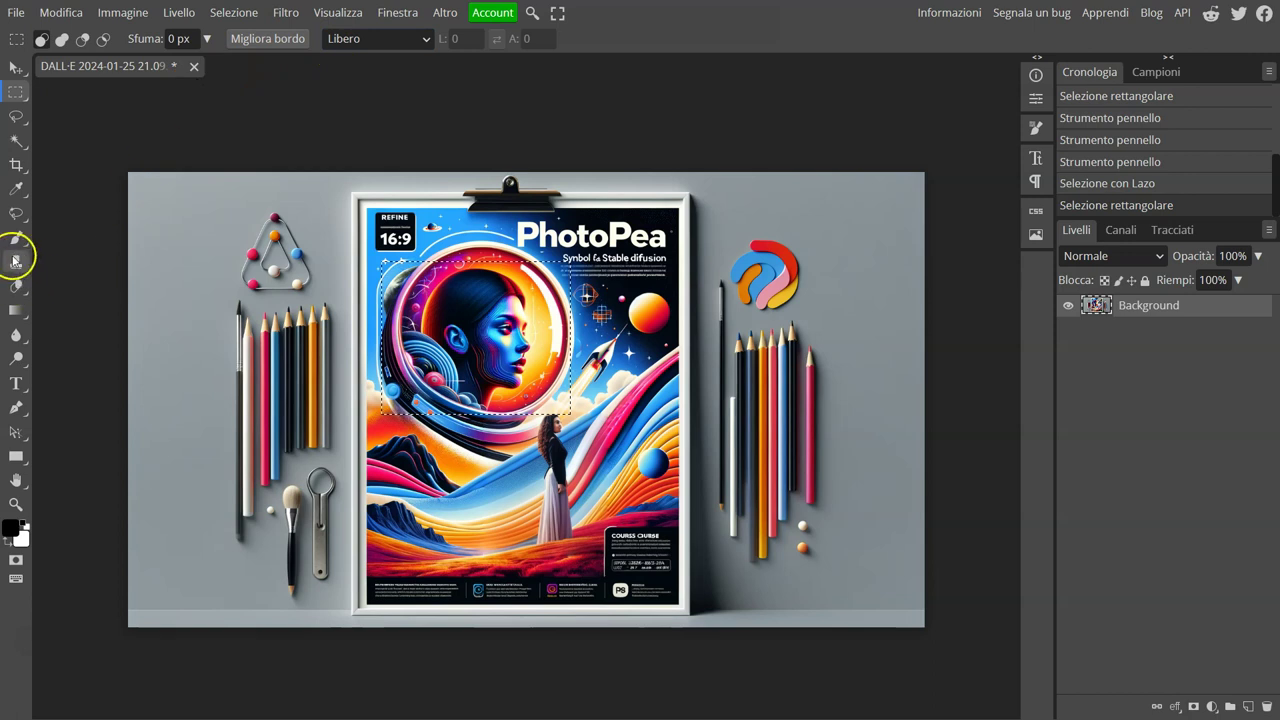
{"action": "key", "text": "j"}
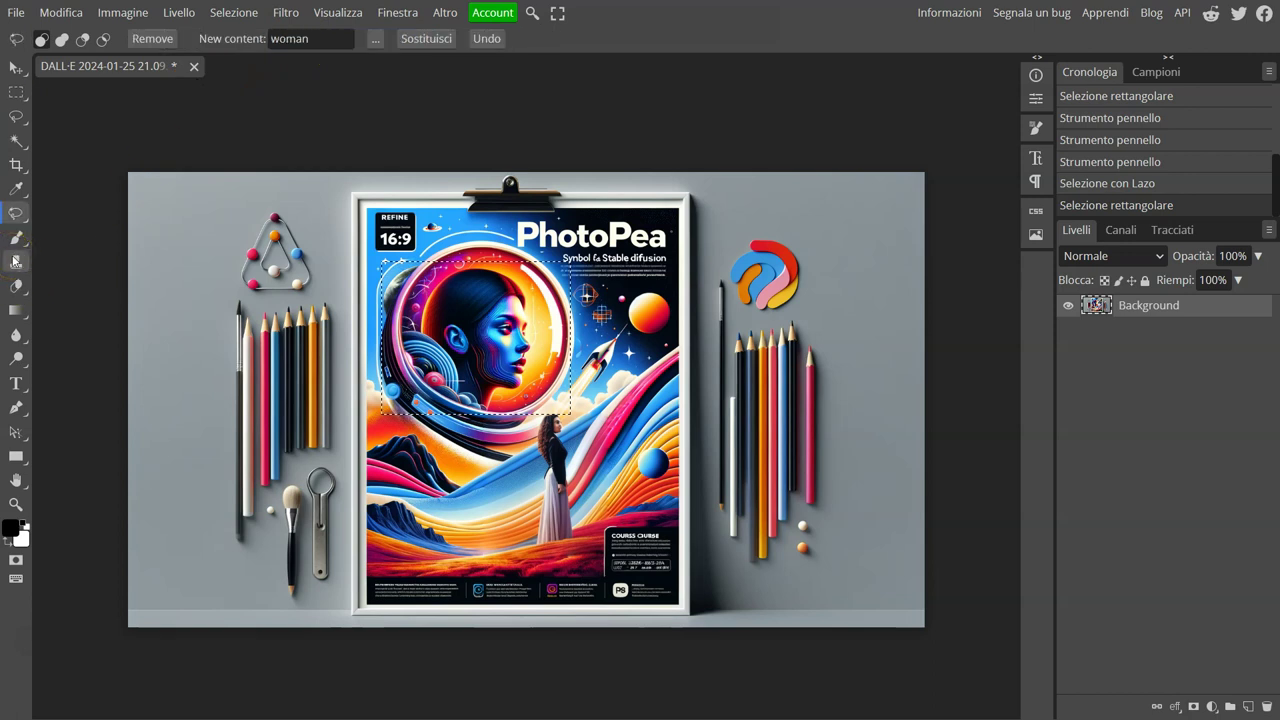
{"action": "left_click", "coordinate": [281, 38]}
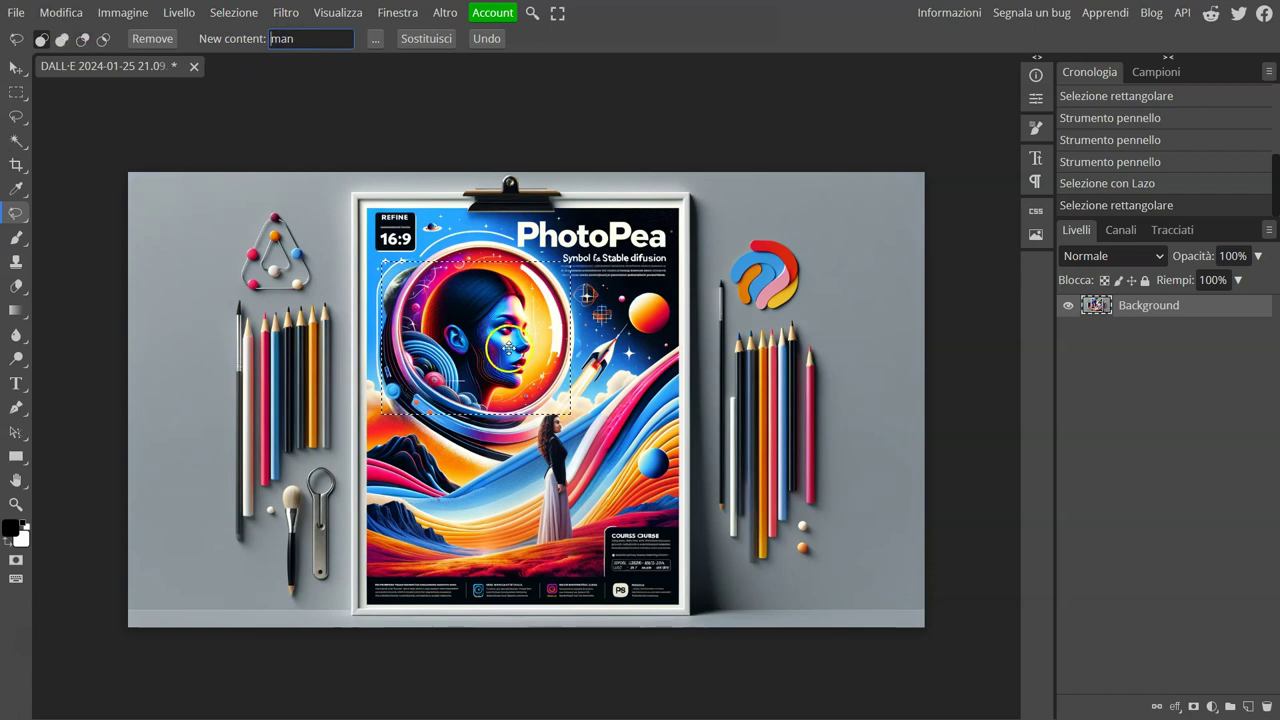
{"action": "left_click", "coordinate": [425, 40]}
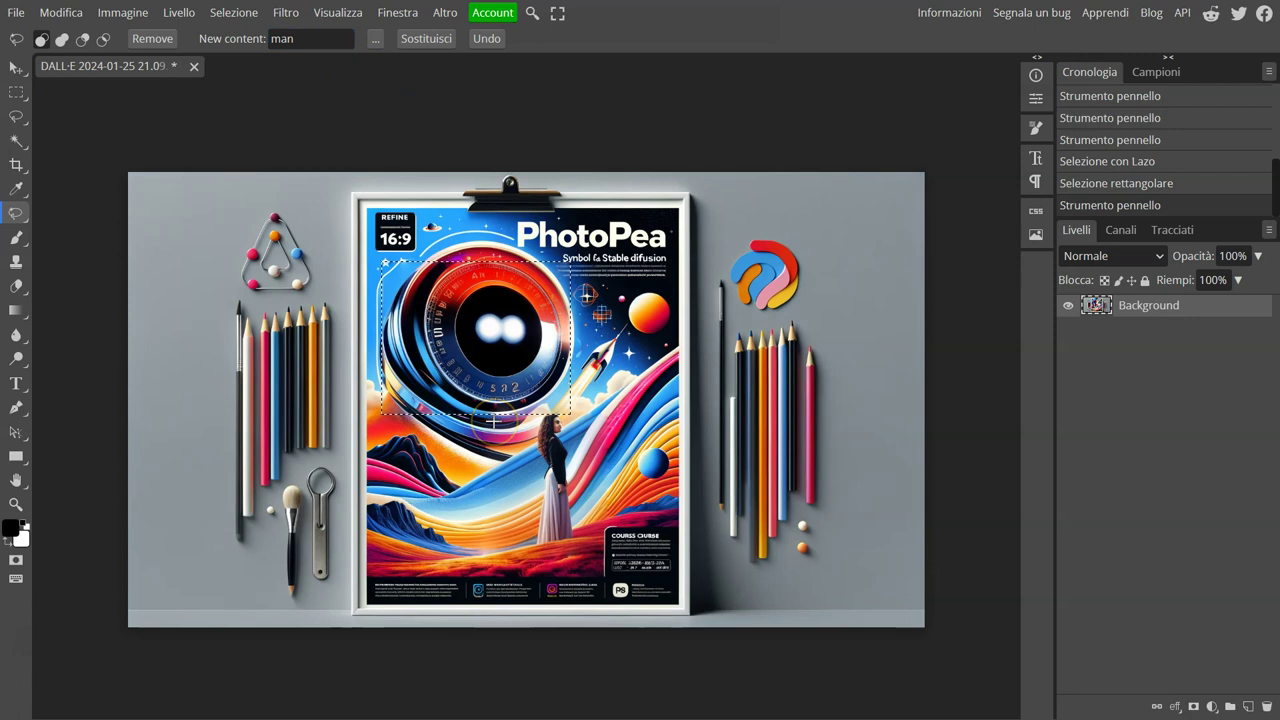
Extend the Magic Replace prompt to "an attractive man" and regenerate the selected helmet area.
{"action": "left_click", "coordinate": [271, 40]}
{"action": "type", "text": "an attractive"}
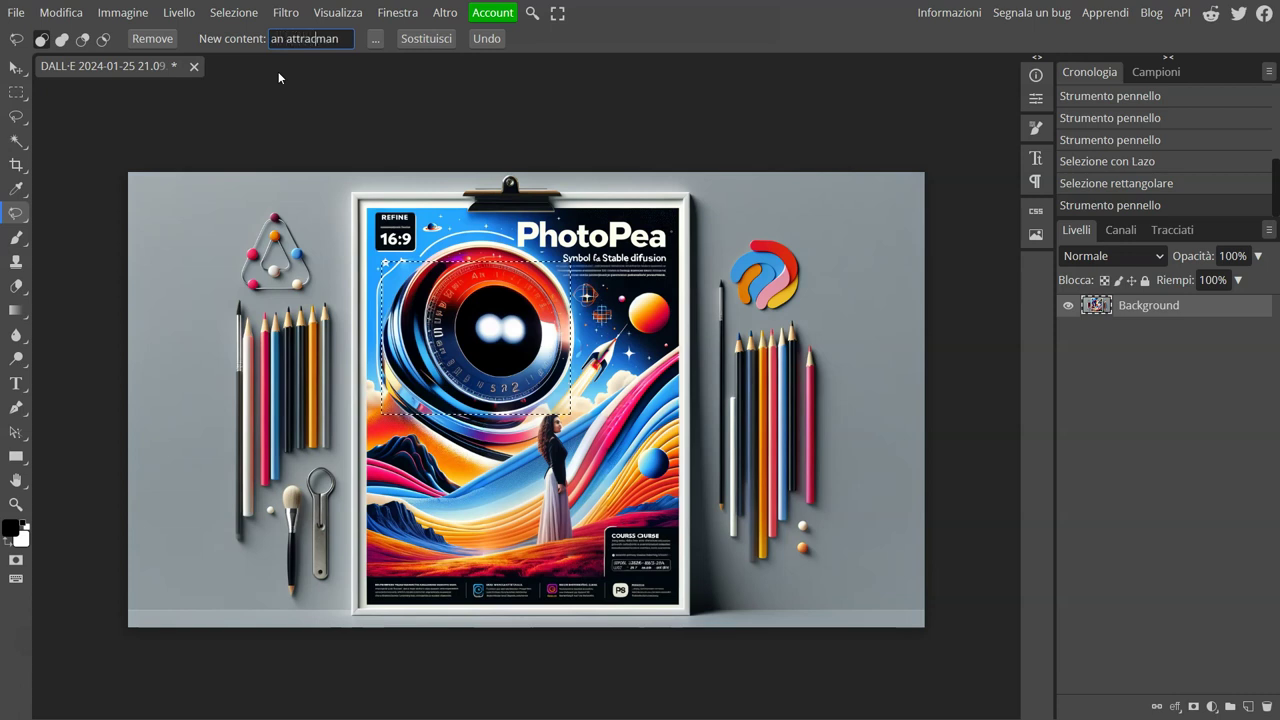
{"action": "left_click", "coordinate": [410, 40]}
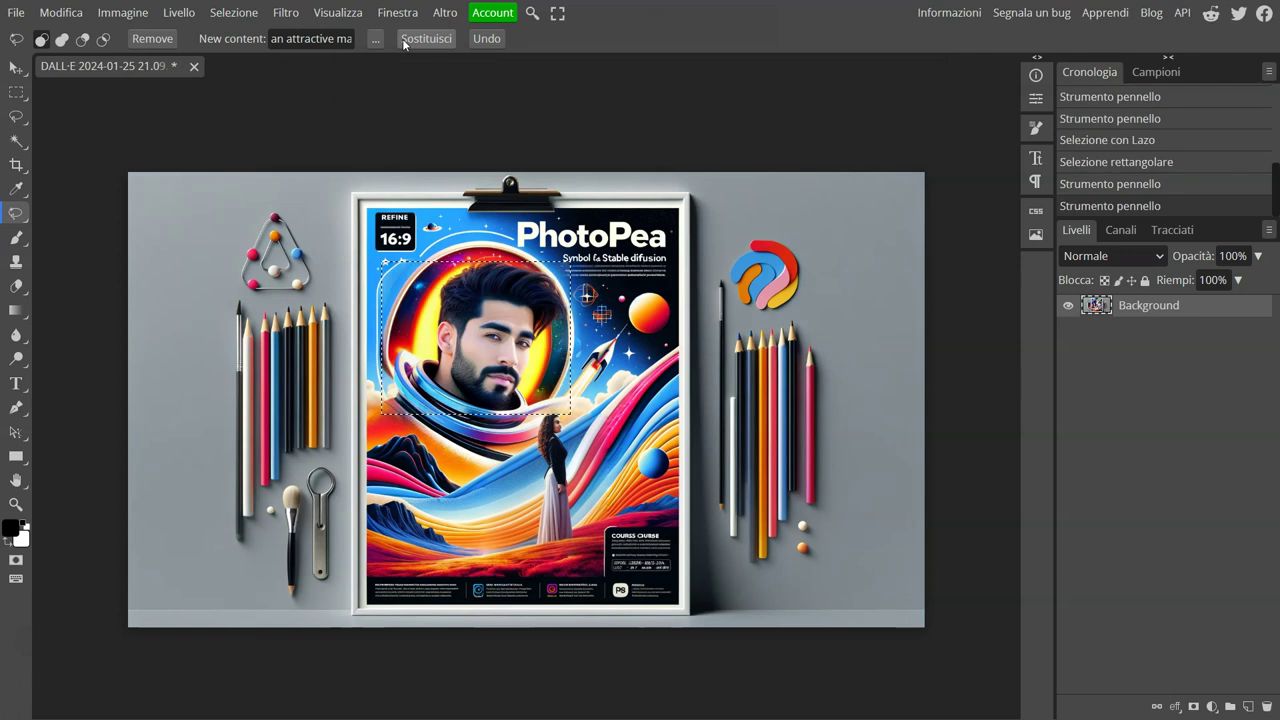
{"action": "left_click", "coordinate": [493, 336]}
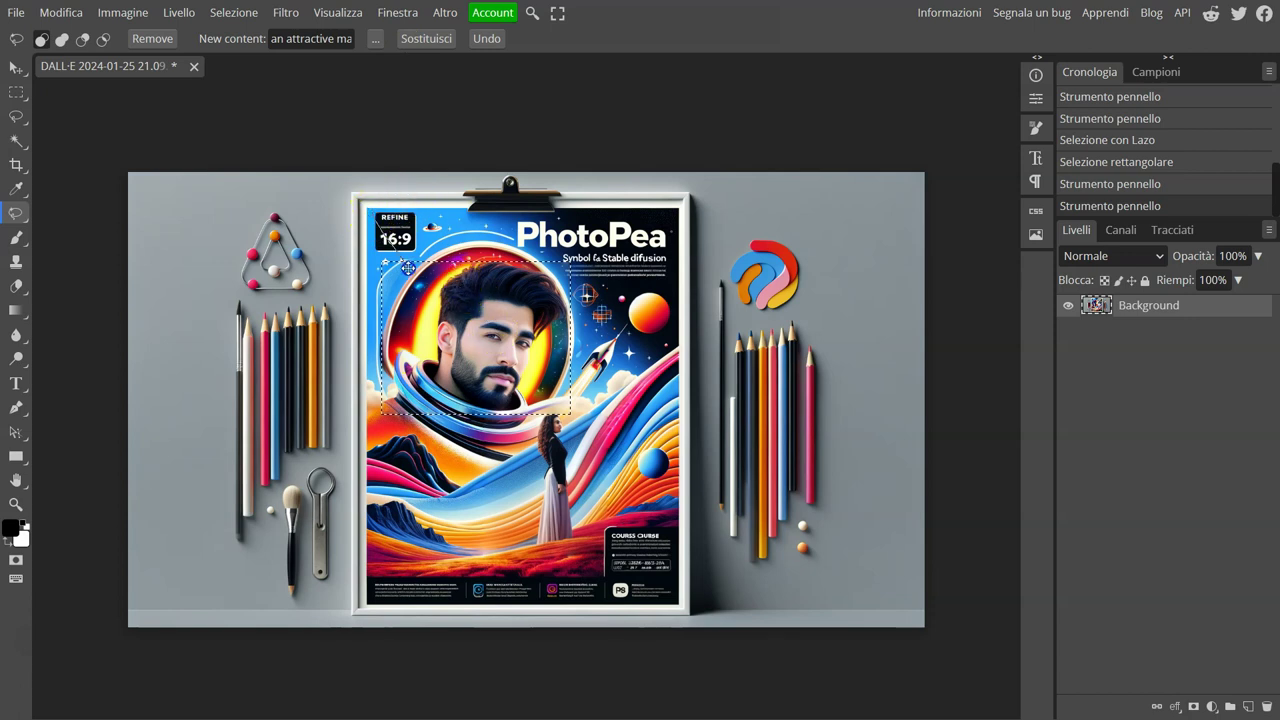
{"action": "left_click", "coordinate": [517, 277]}
Select the poster's upper title band with a rectangular selection and replace it with "poster about photopea" using Magic Replace.
{"action": "left_click", "coordinate": [16, 90]}
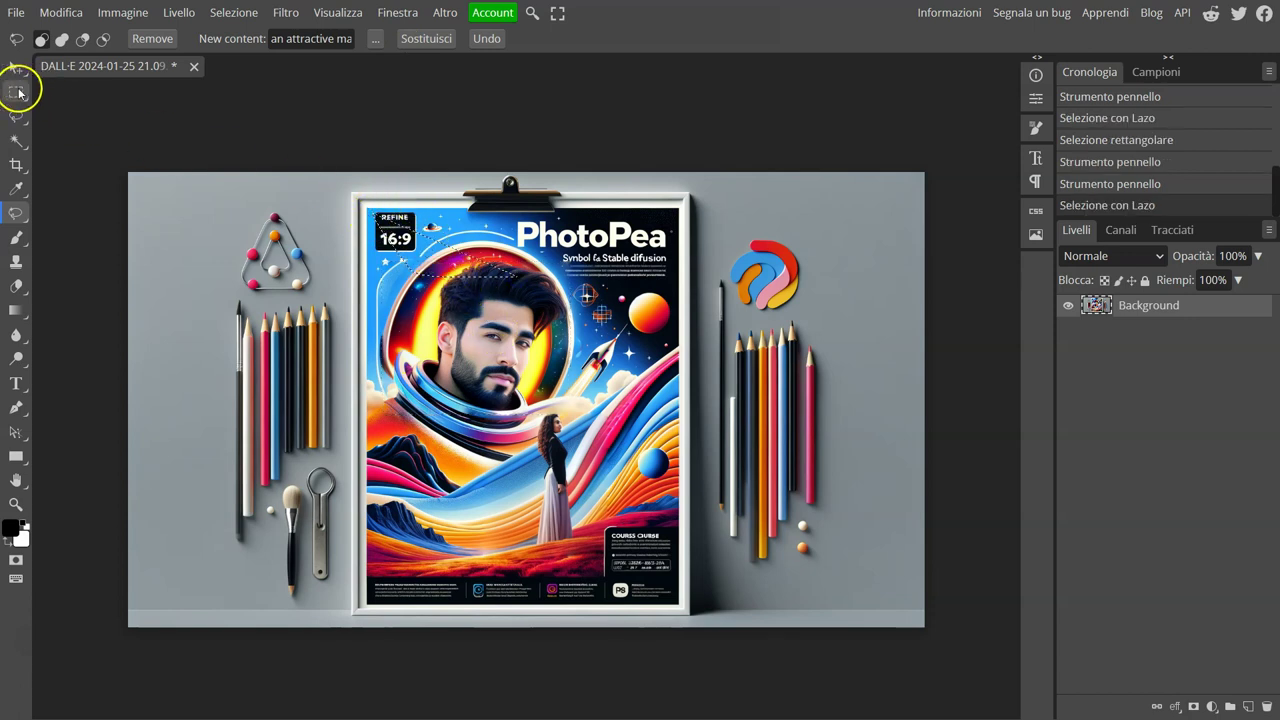
{"action": "left_click_drag", "start_coordinate": [366, 210], "coordinate": [676, 282]}
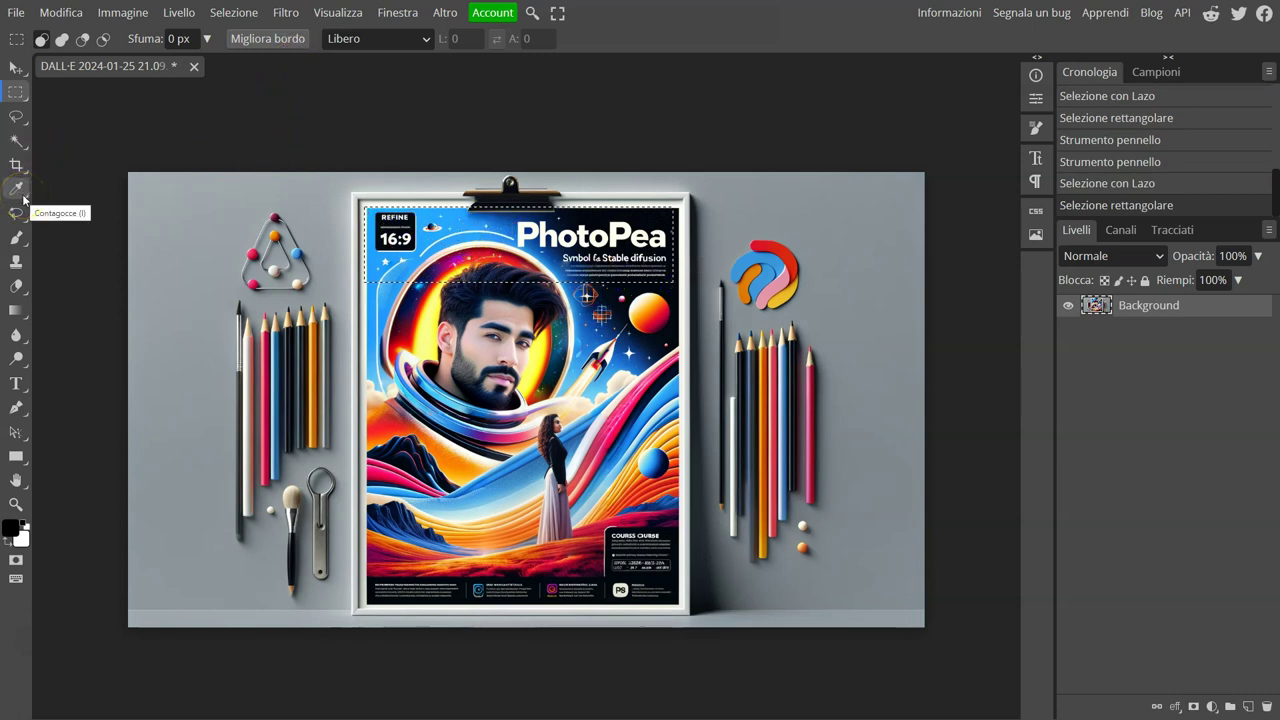
{"action": "key", "text": "j"}
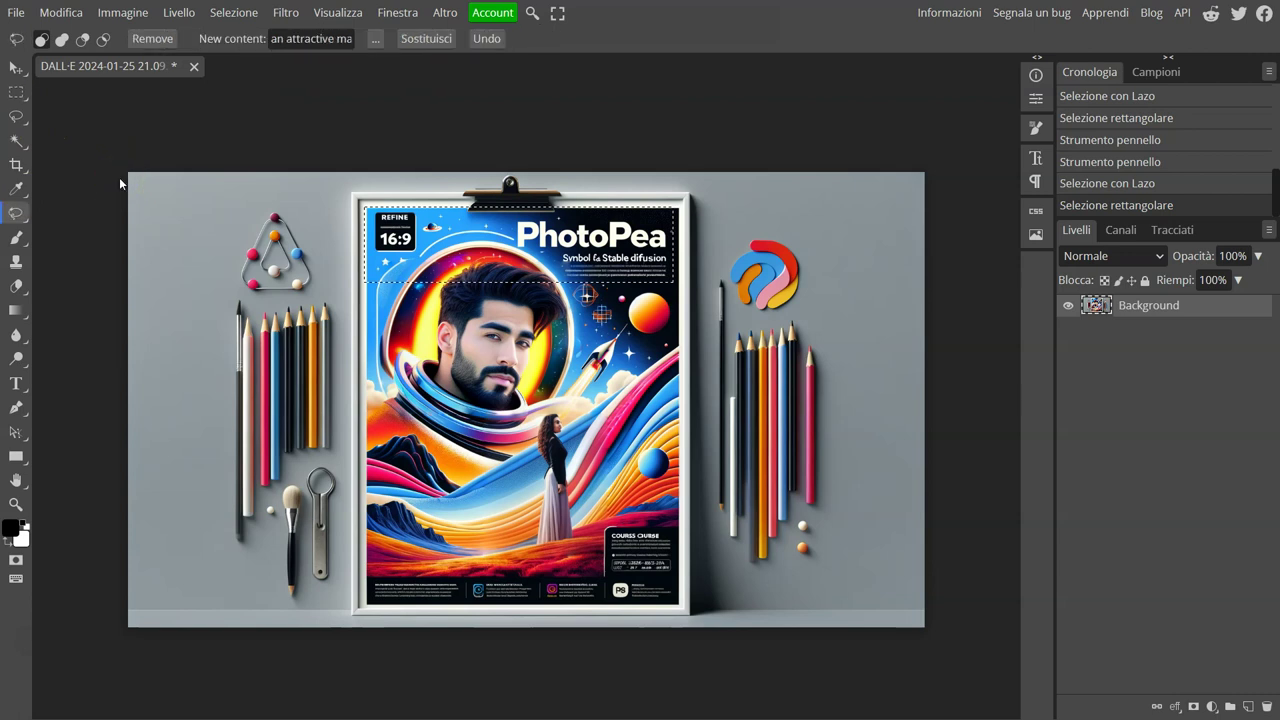
{"action": "left_click", "coordinate": [305, 40]}
{"action": "key", "text": "ctrl+a"}
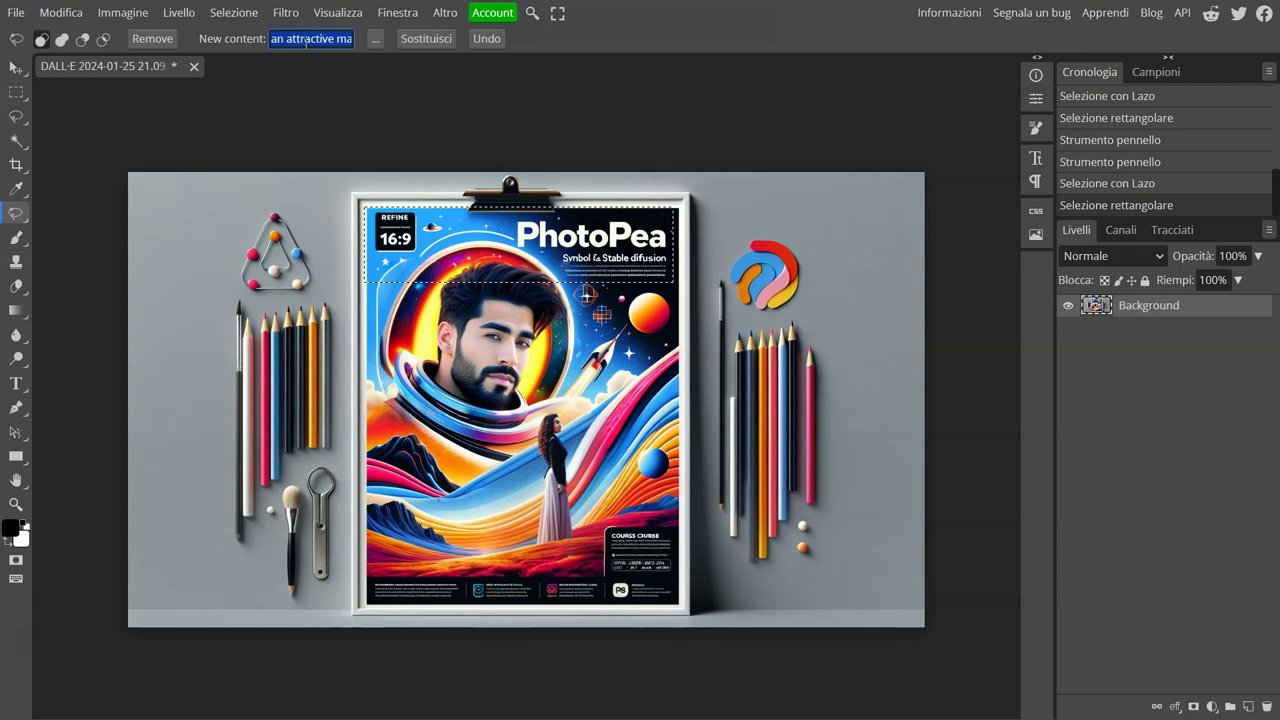
{"action": "type", "text": "poster a"}
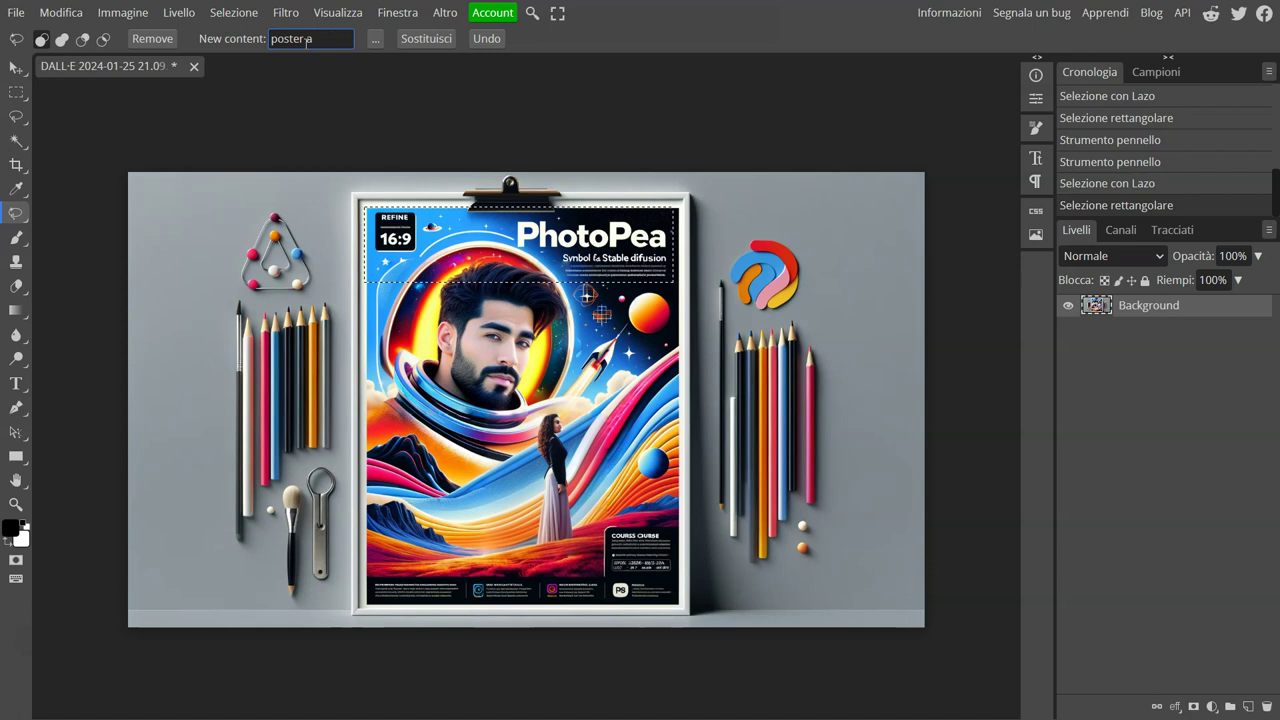
{"action": "type", "text": "bout photope"}
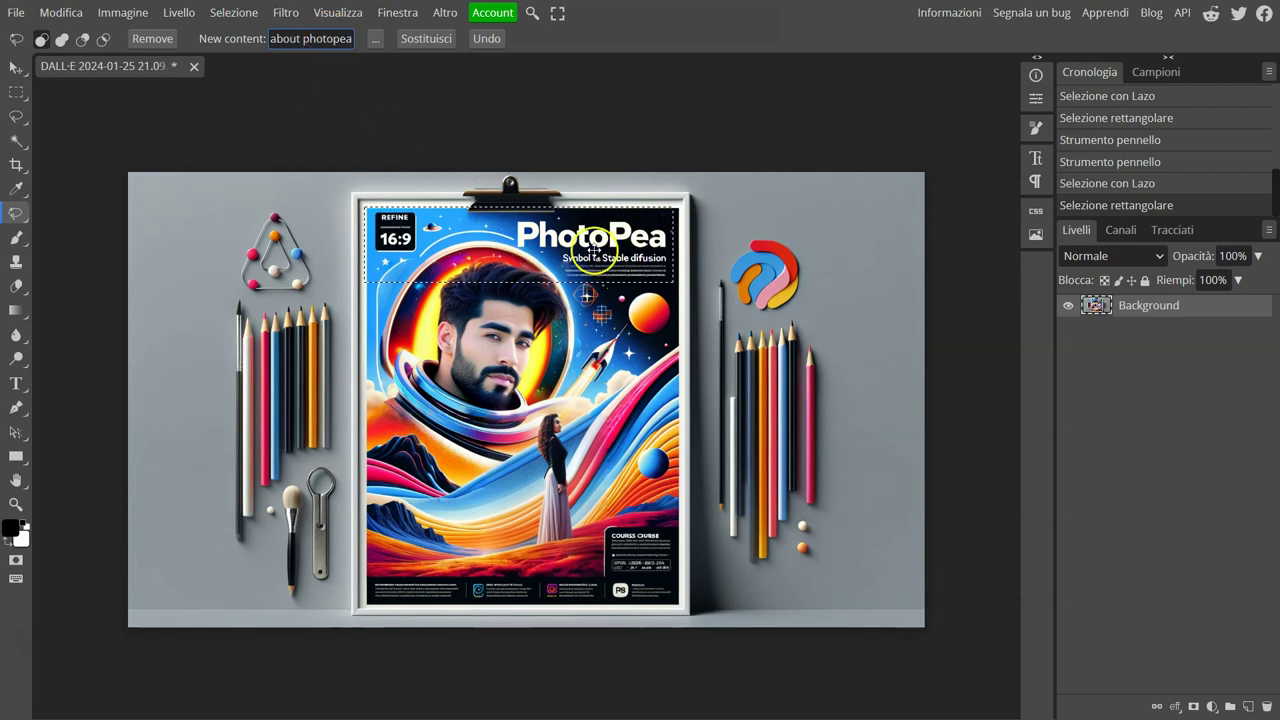
{"action": "left_click", "coordinate": [418, 40]}
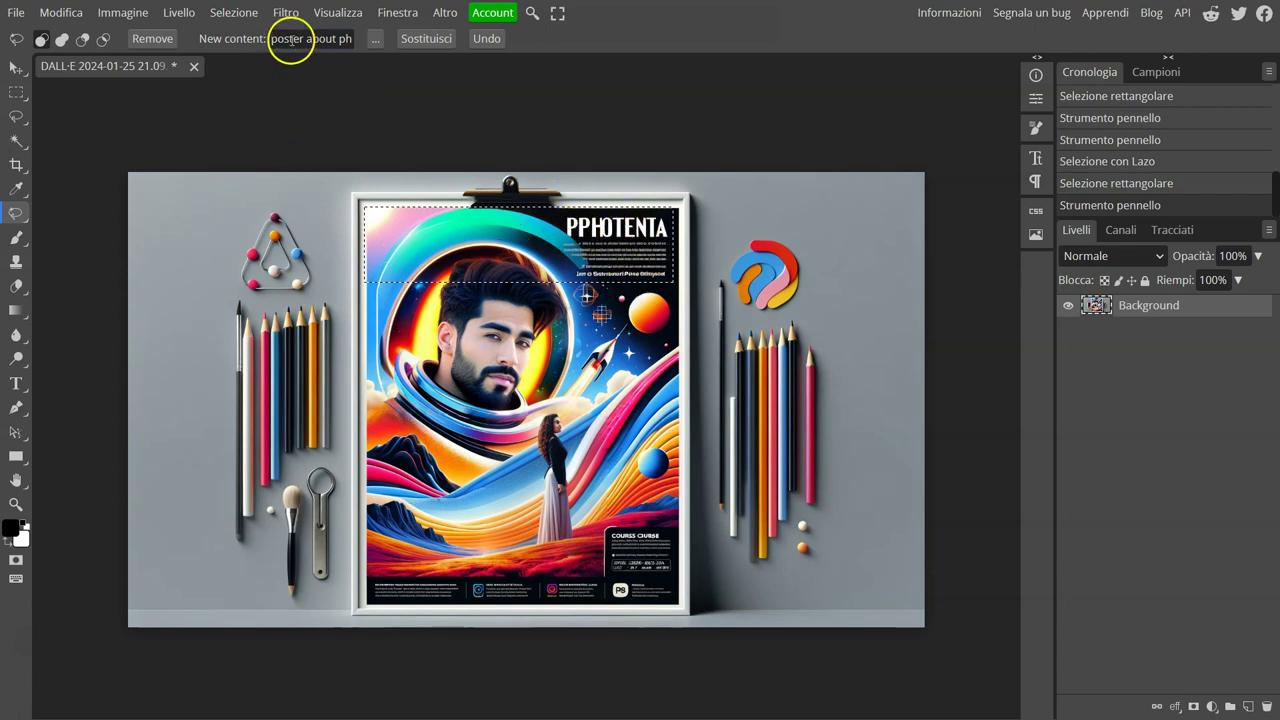
Turn off the default Magic Replace settings, set the negative prompt to "text", and regenerate the selected title band.
{"action": "left_click", "coordinate": [375, 40]}
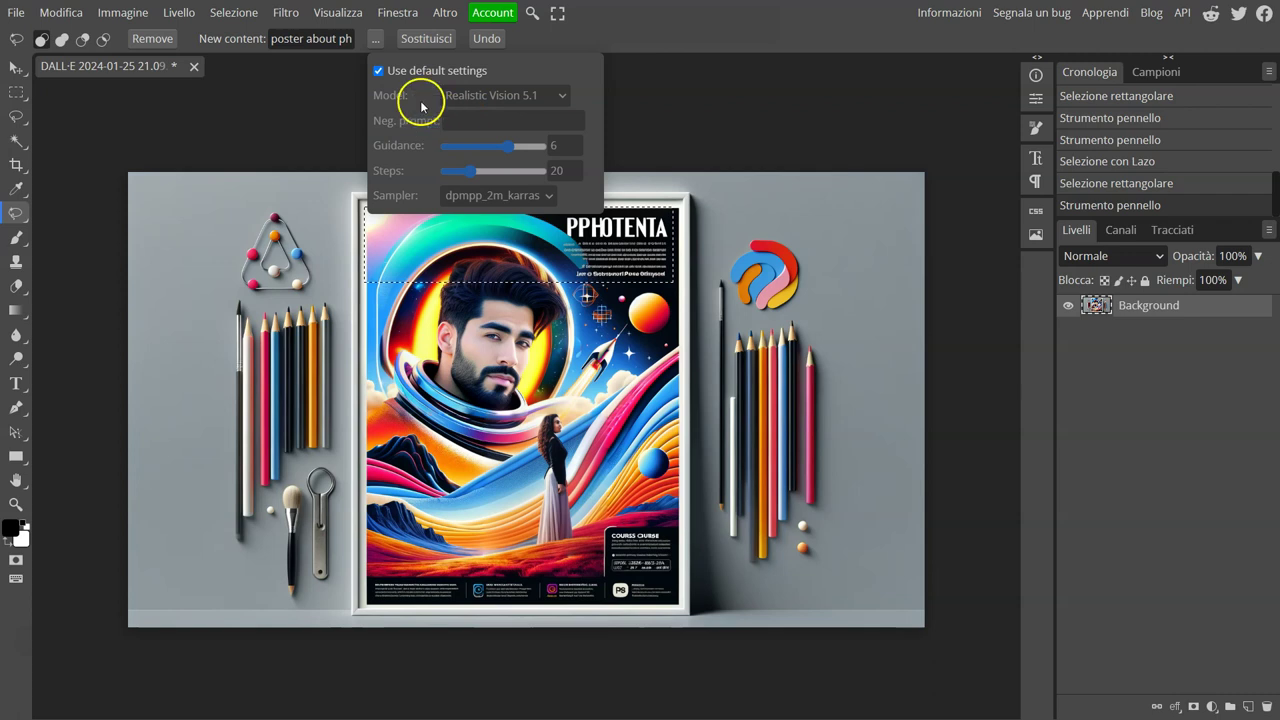
{"action": "left_click", "coordinate": [378, 71]}
{"action": "left_click", "coordinate": [462, 119]}
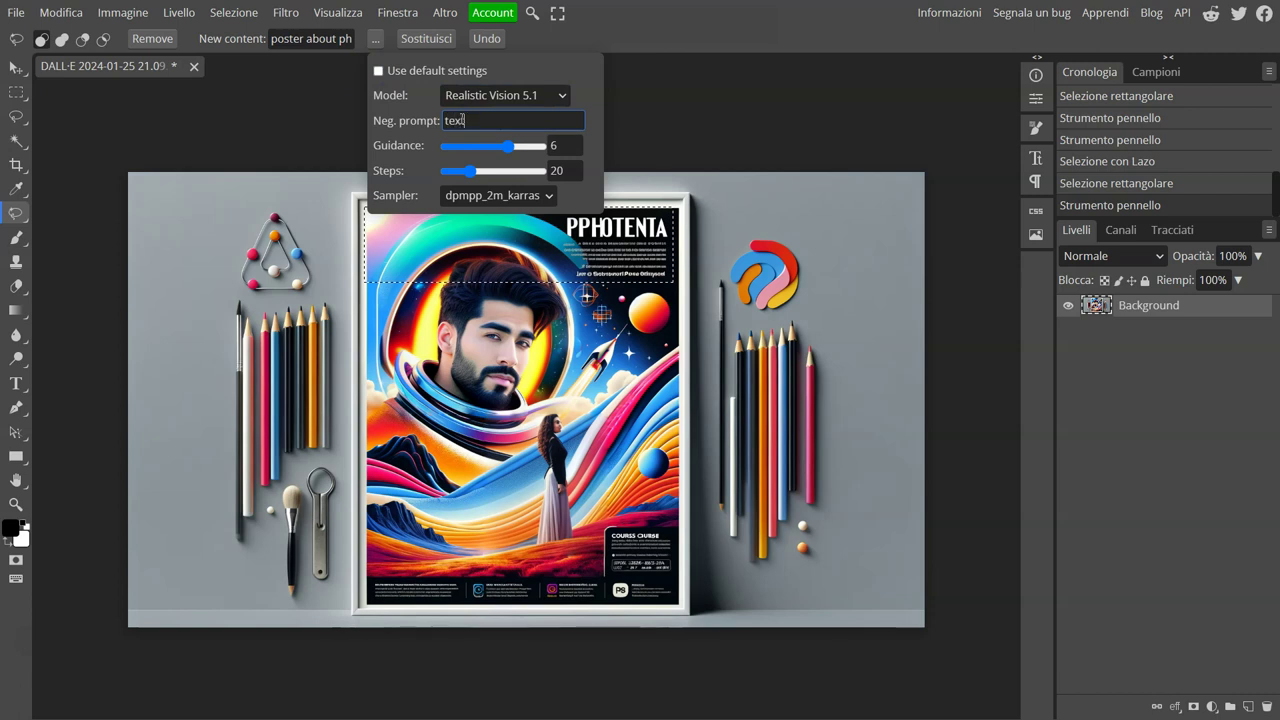
{"action": "type", "text": "text"}
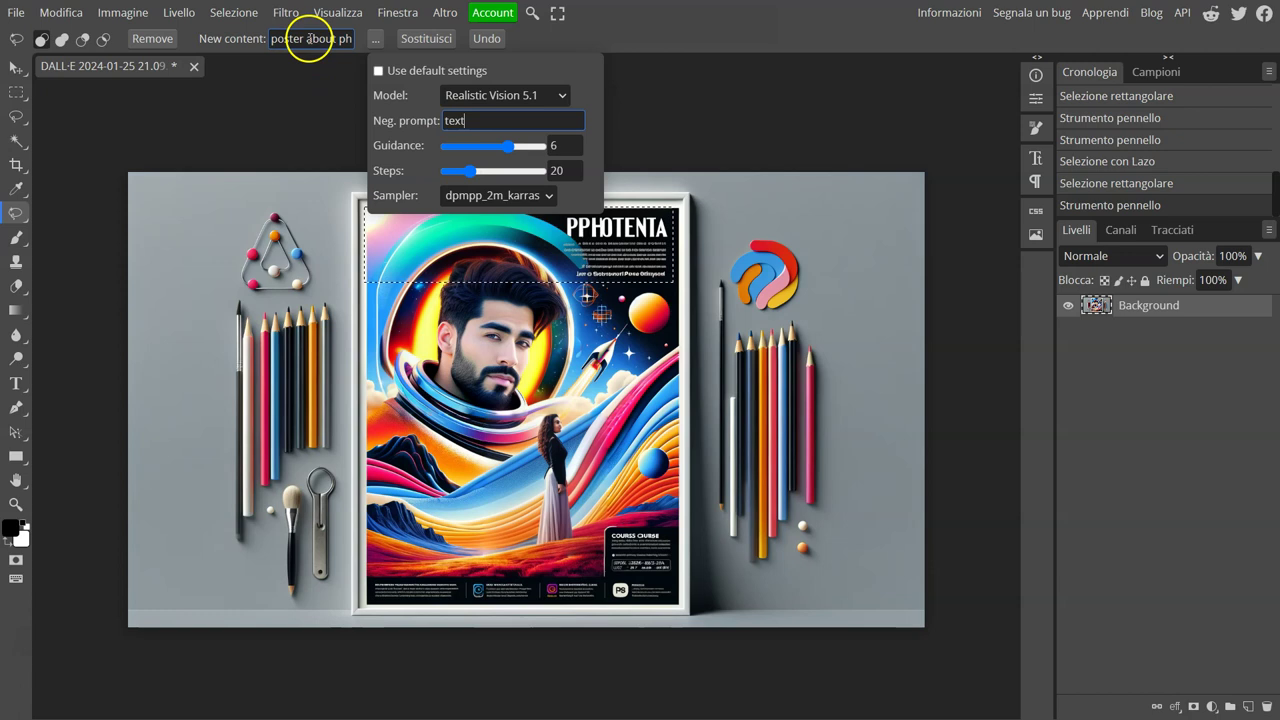
{"action": "left_click", "coordinate": [443, 41]}
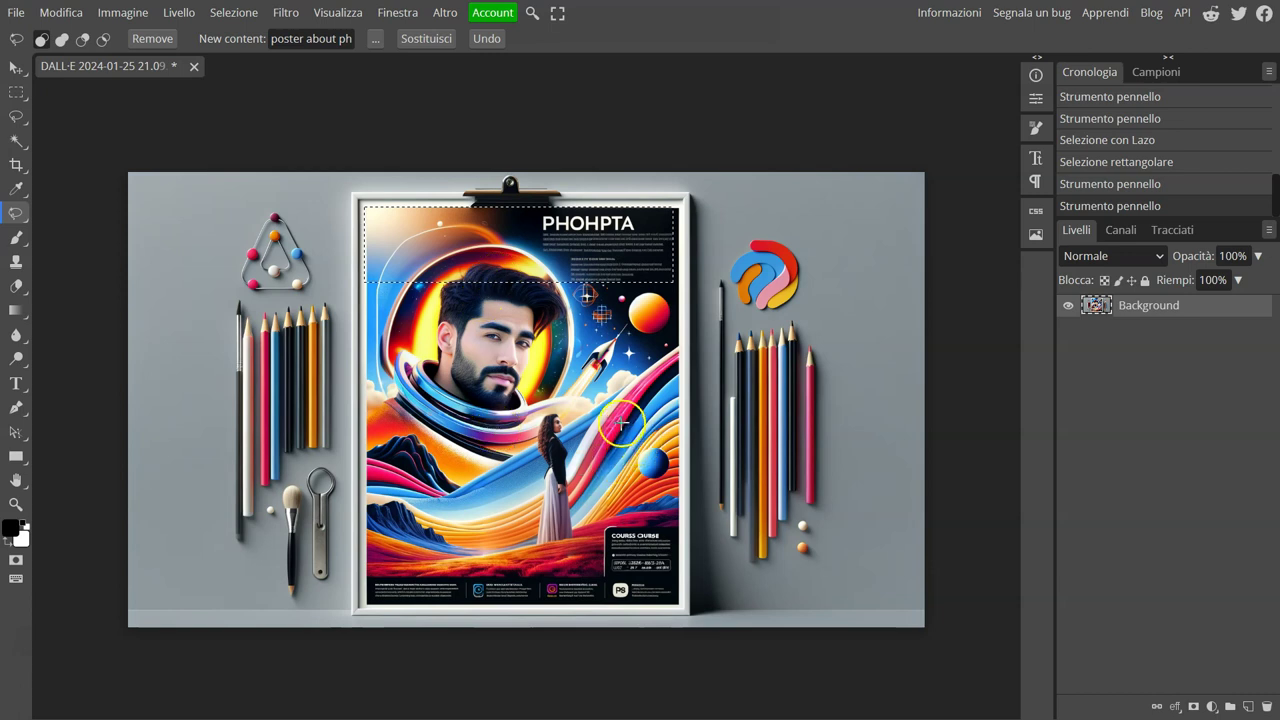
Select a rectangular area around the blue planet beside the standing woman and replace it with "saturn" using Magic Replace.
{"action": "left_click", "coordinate": [16, 91]}
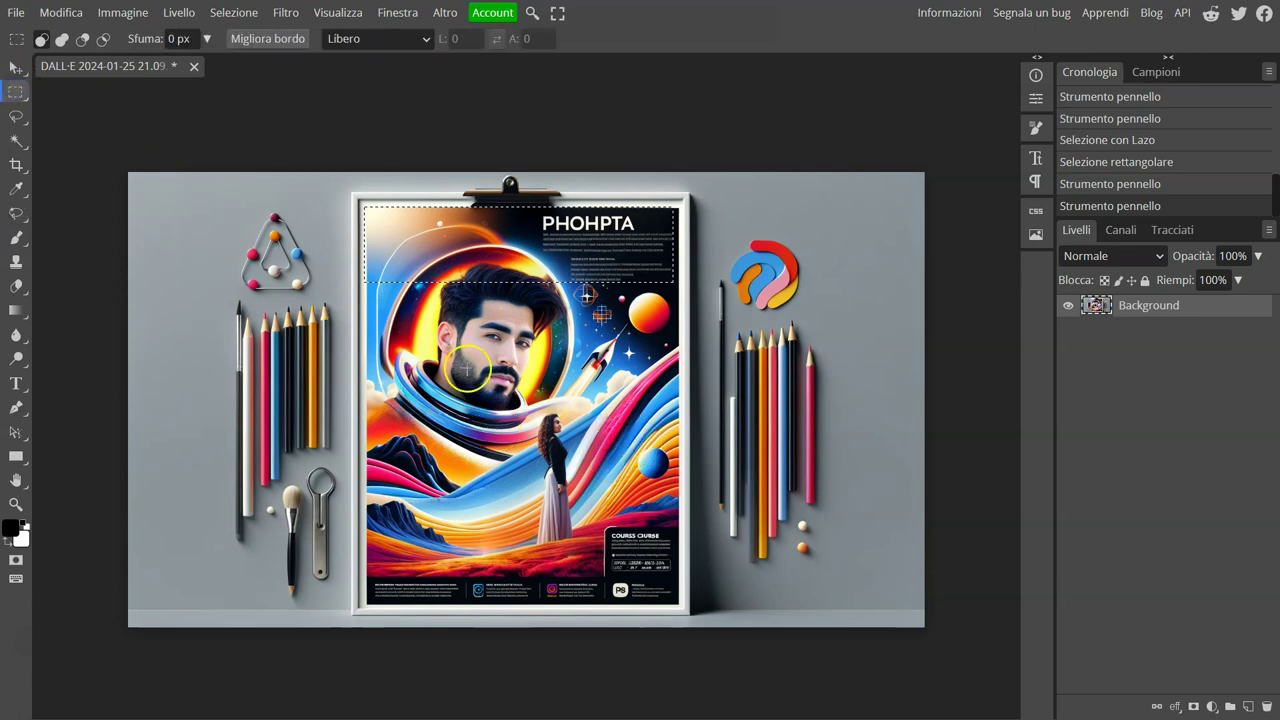
{"action": "left_click_drag", "start_coordinate": [596, 406], "coordinate": [678, 485]}
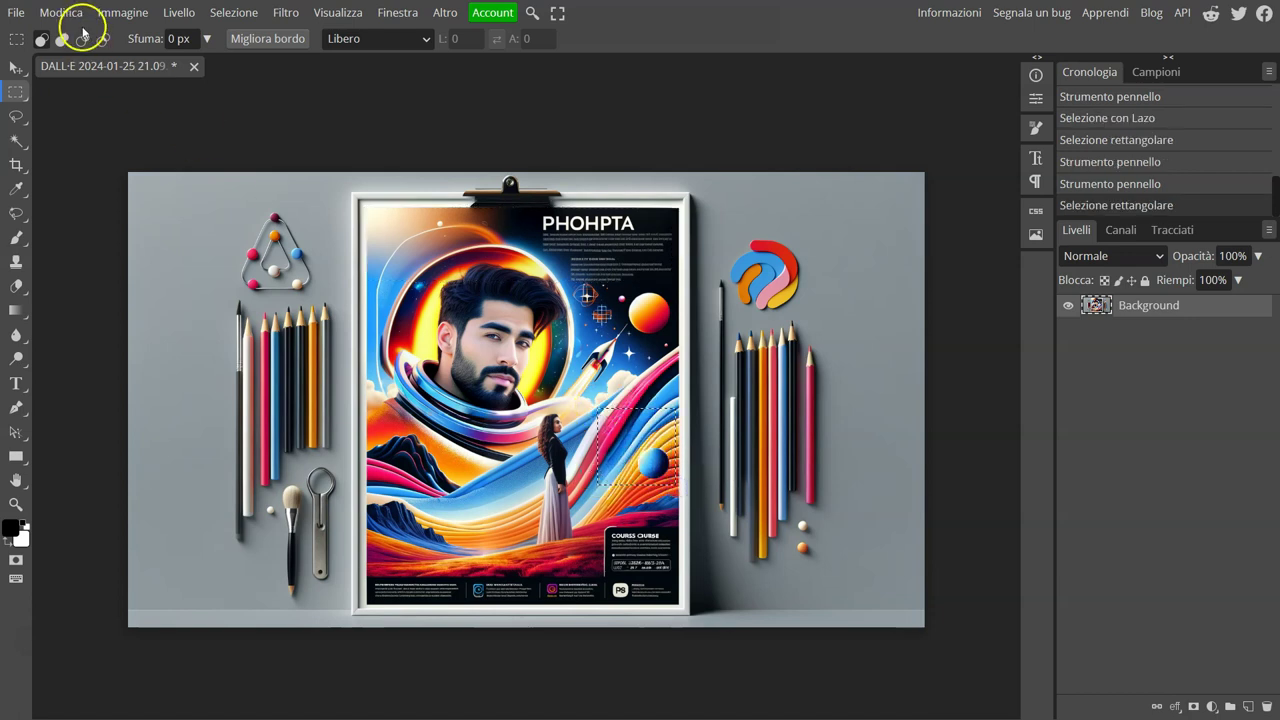
{"action": "left_click", "coordinate": [10, 214]}
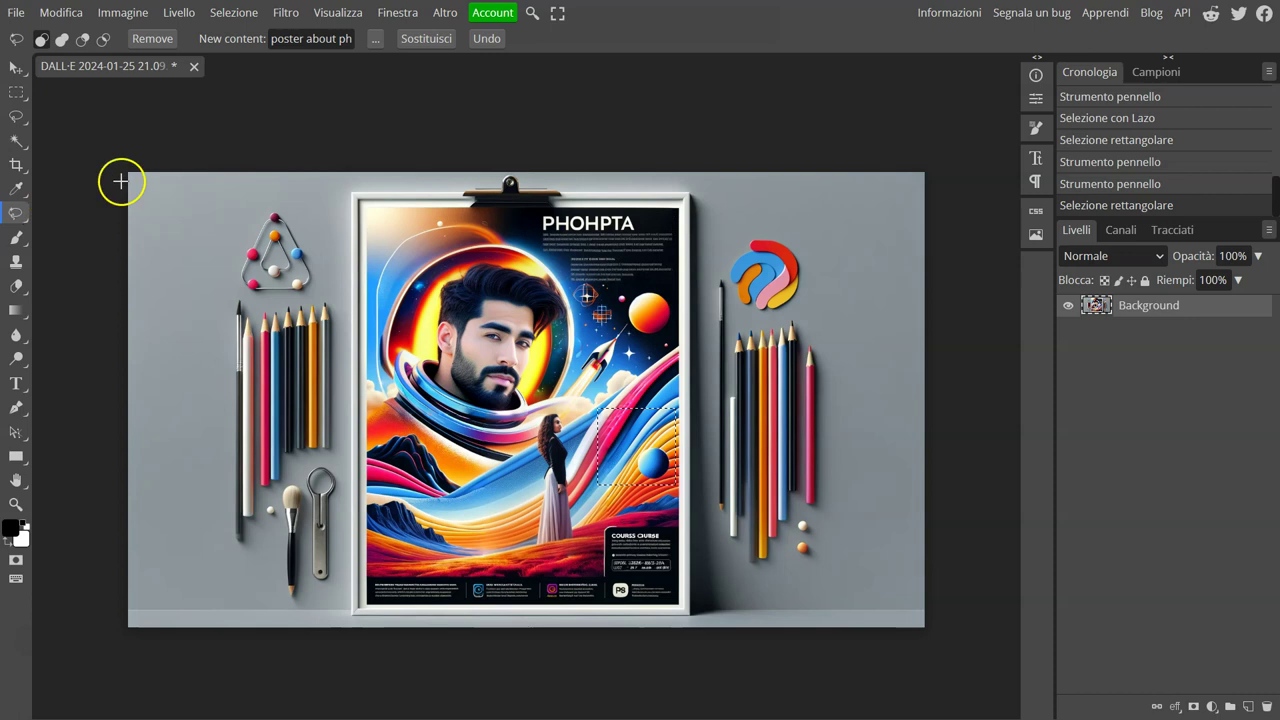
{"action": "left_click", "coordinate": [290, 38]}
{"action": "triple_click", "coordinate": [290, 38]}
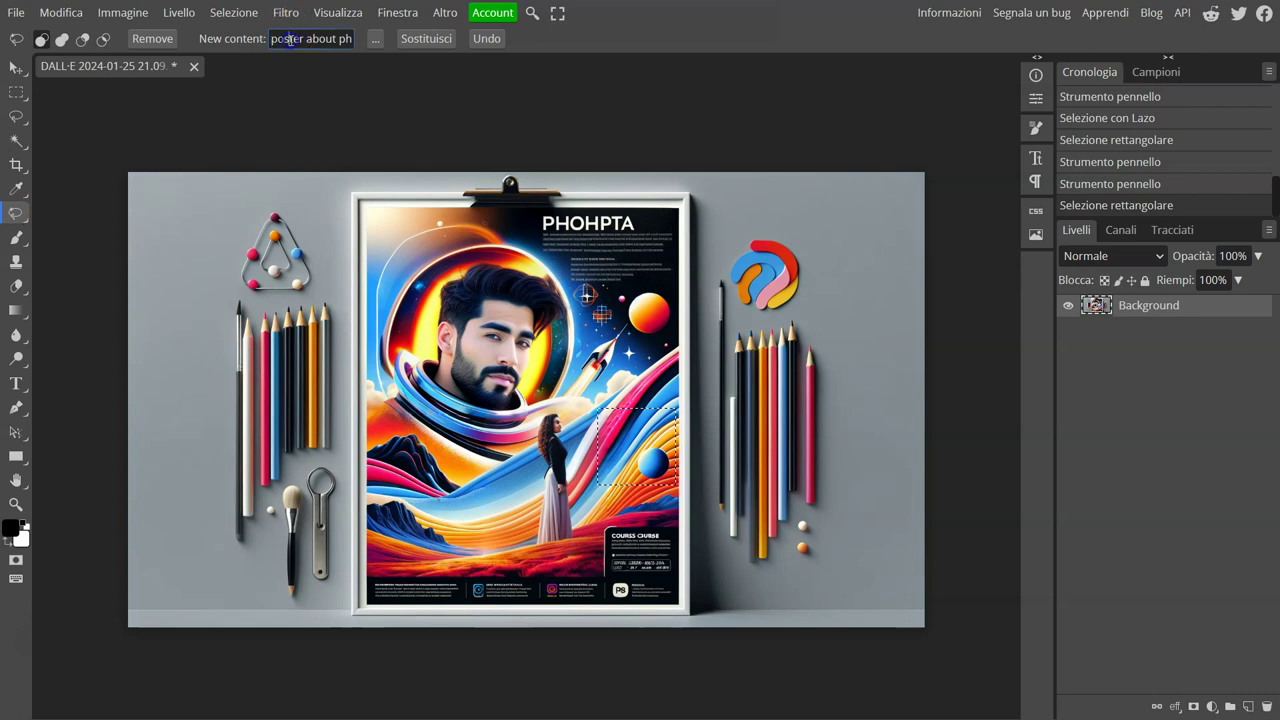
{"action": "triple_click", "coordinate": [292, 40]}
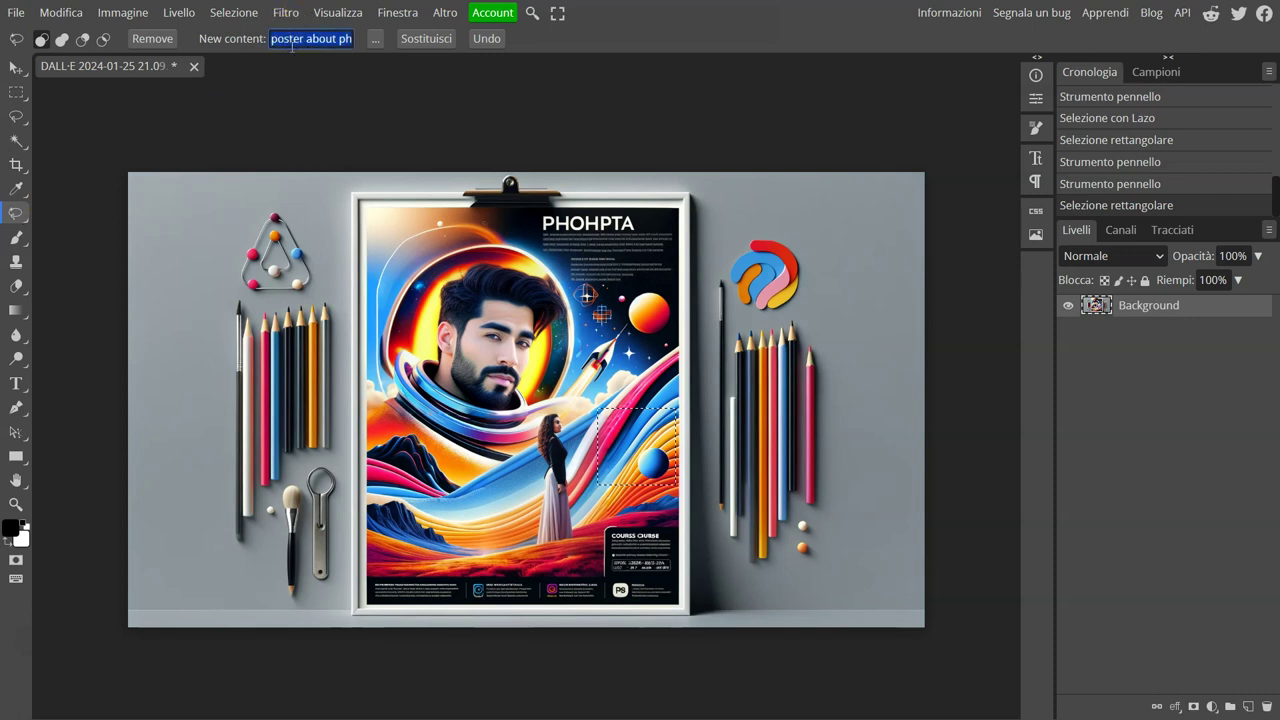
{"action": "type", "text": "saturn"}
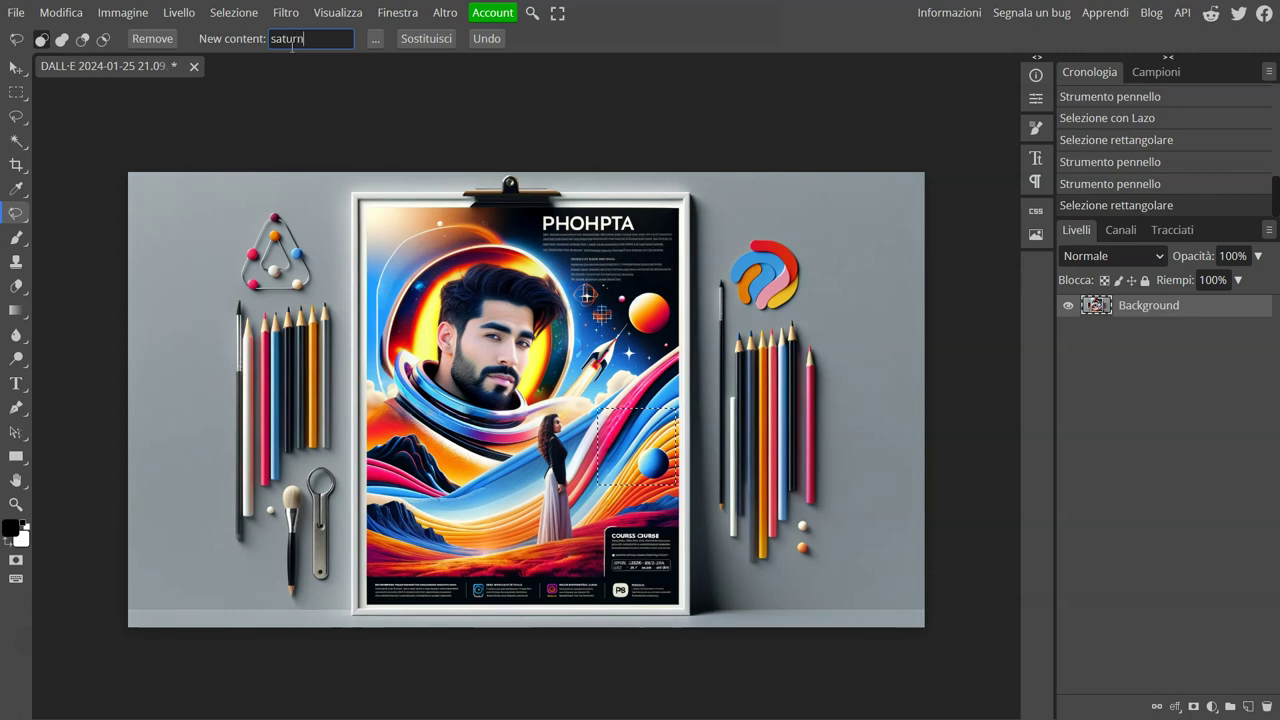
{"action": "left_click", "coordinate": [424, 40]}
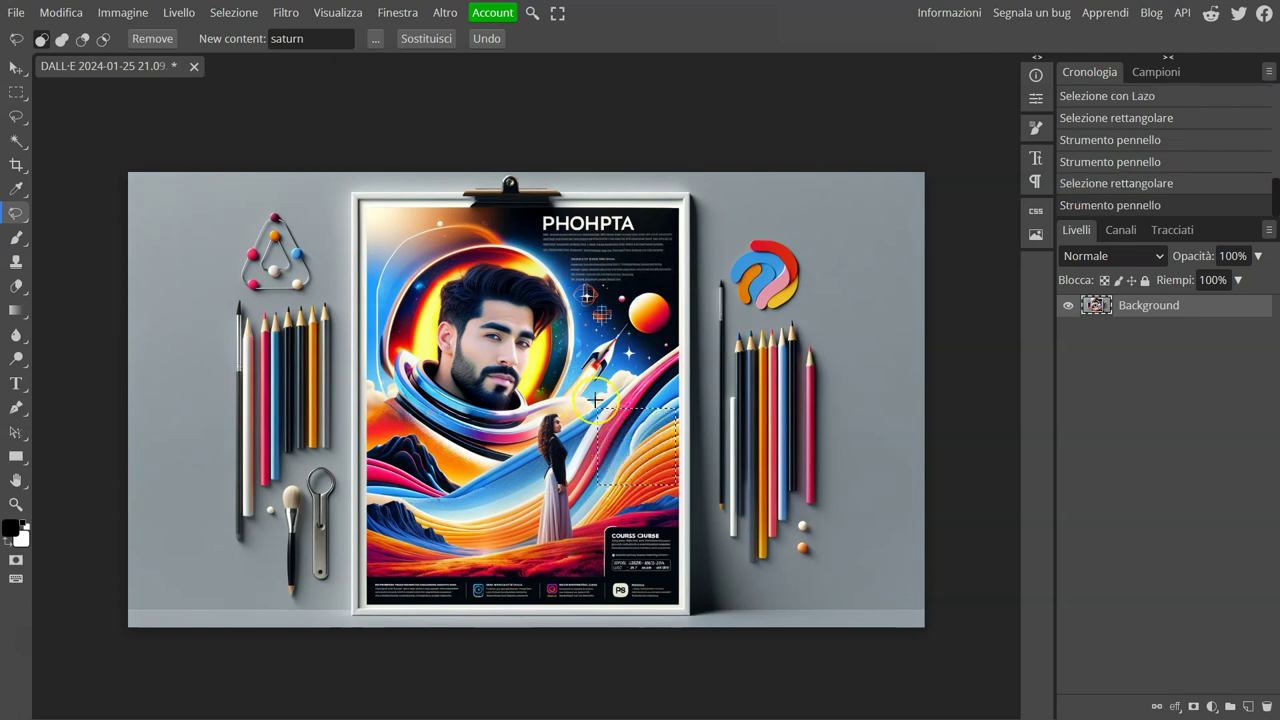
Extend the Magic Replace prompt to "saturn with its rings" and regenerate the selected area.
{"action": "left_click", "coordinate": [316, 39]}
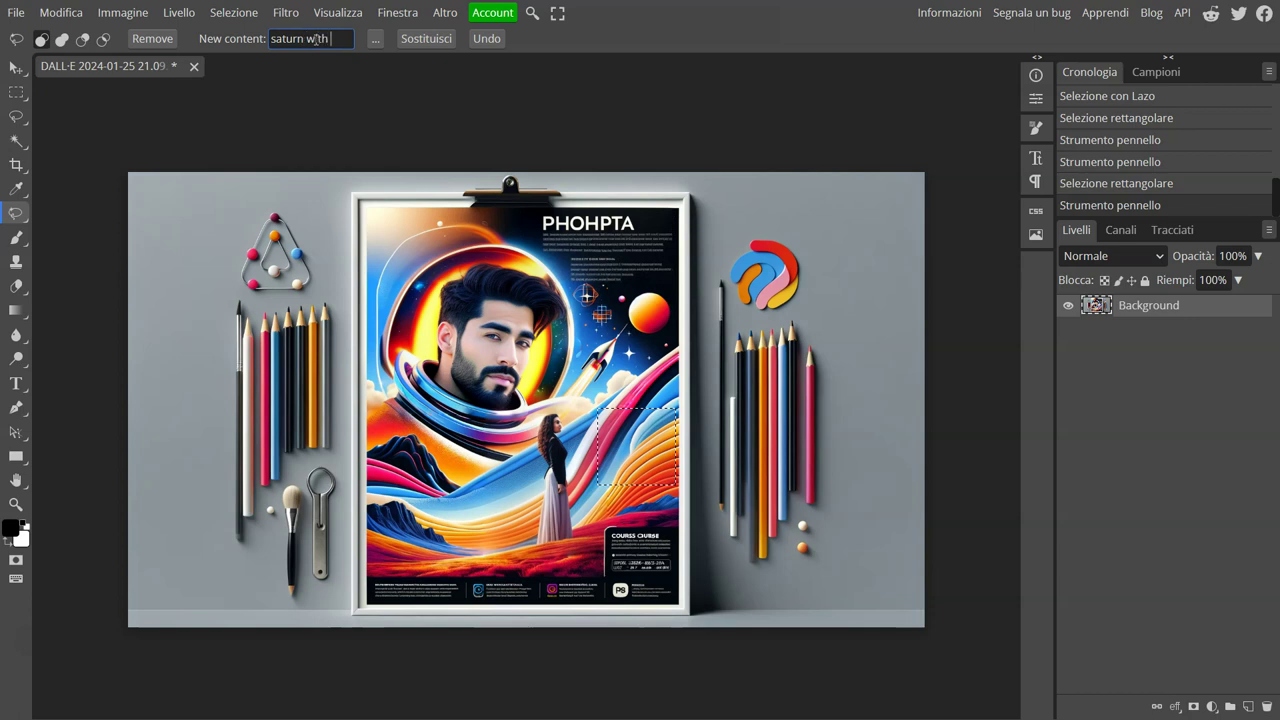
{"action": "type", "text": "with its rings"}
{"action": "left_click", "coordinate": [432, 39]}
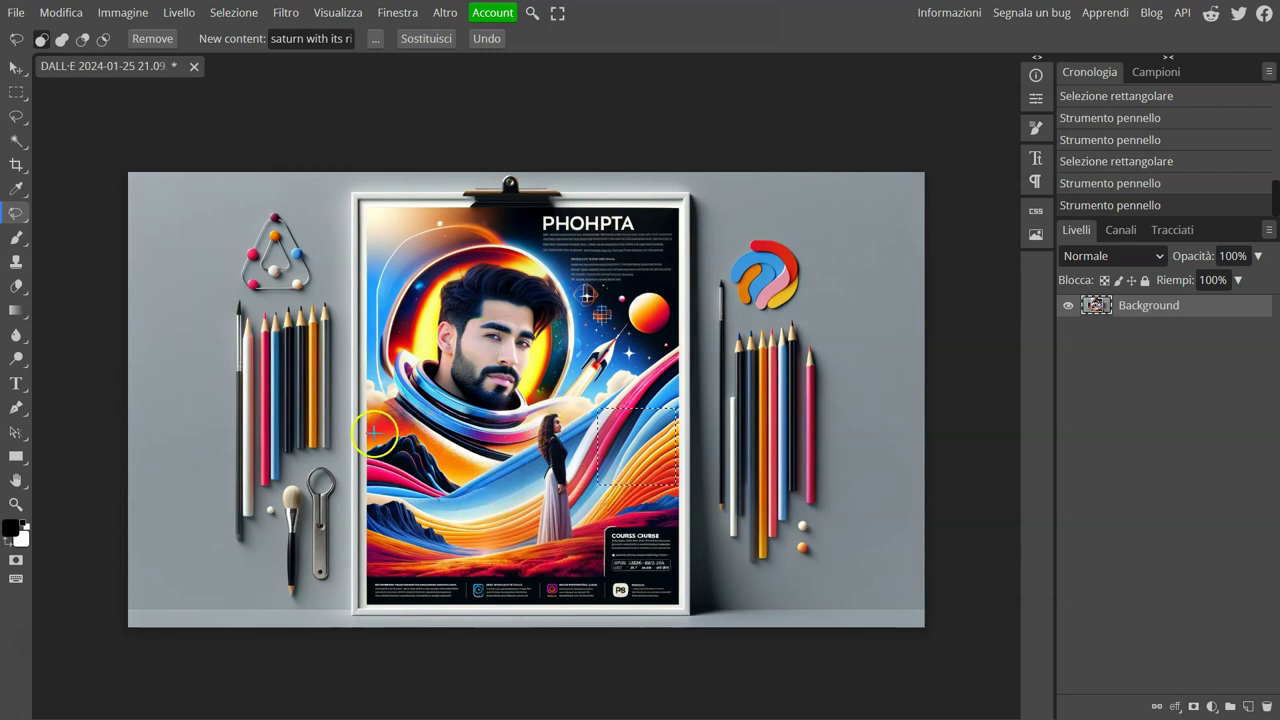
Select a large rectangular area over the poster's lower half and replace it with "saturn with its rings" using Magic Replace.
{"action": "left_click", "coordinate": [14, 92]}
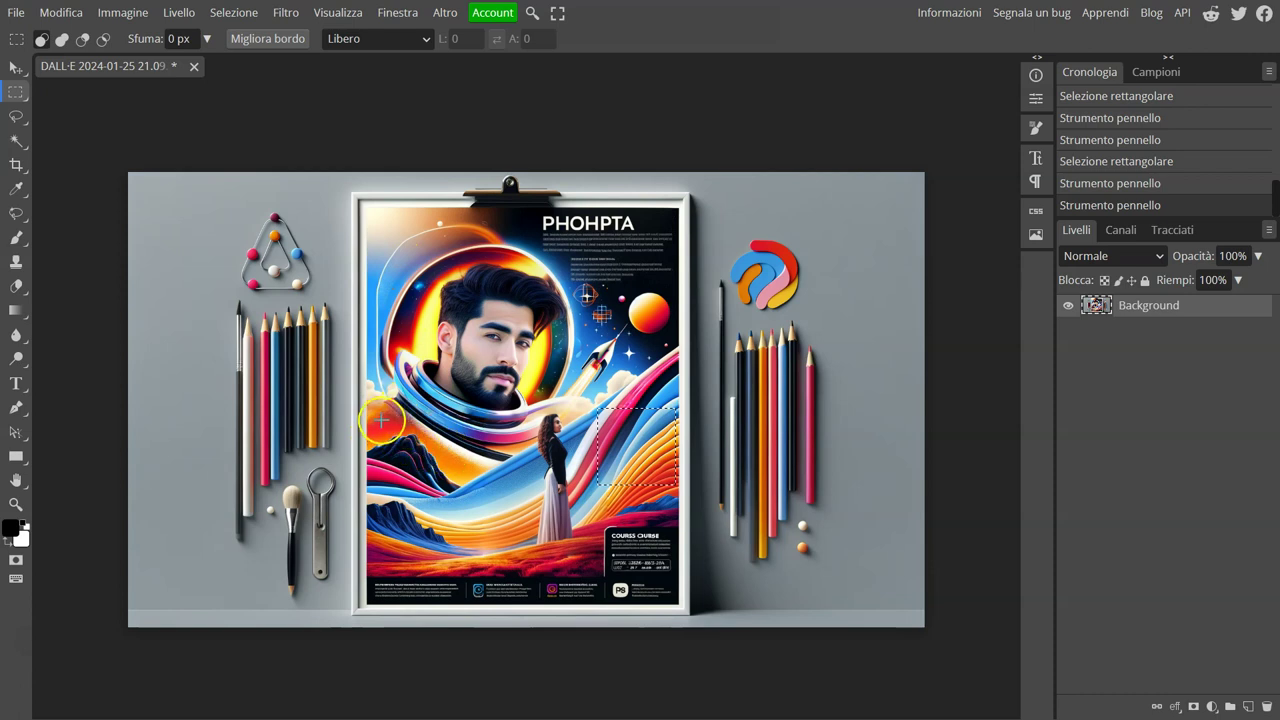
{"action": "left_click_drag", "start_coordinate": [376, 399], "coordinate": [678, 573]}
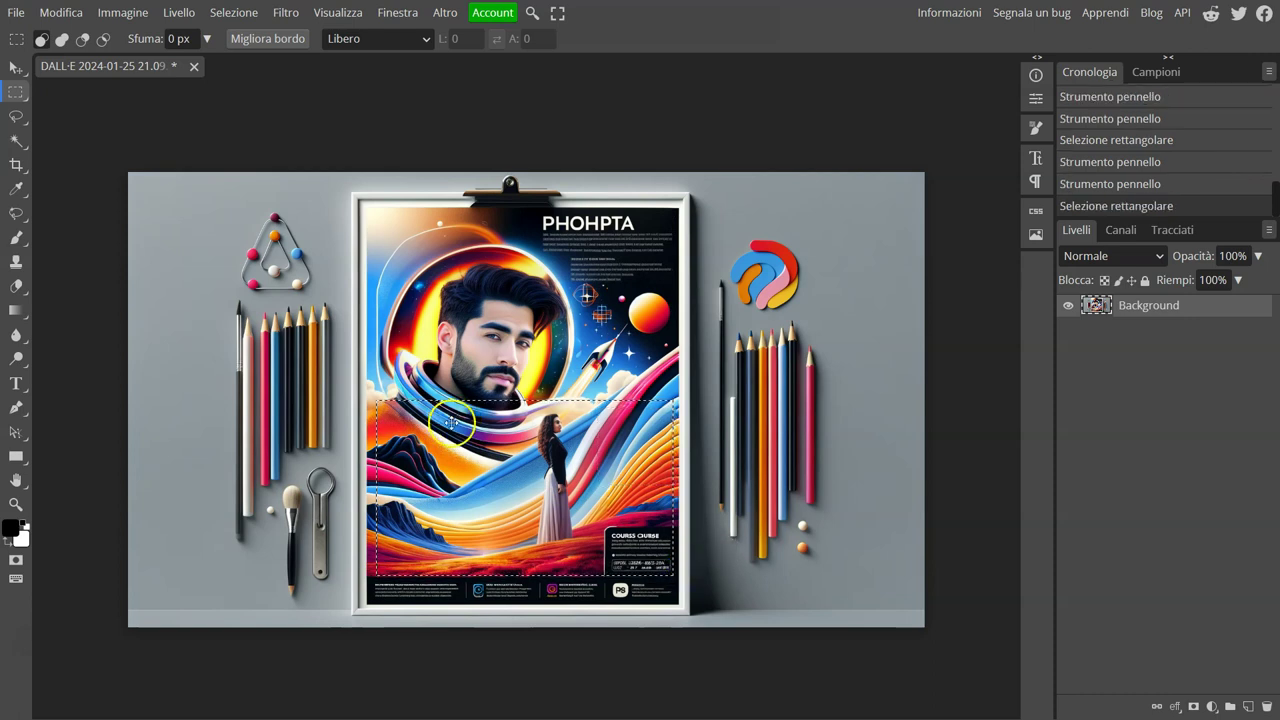
{"action": "left_click", "coordinate": [17, 216]}
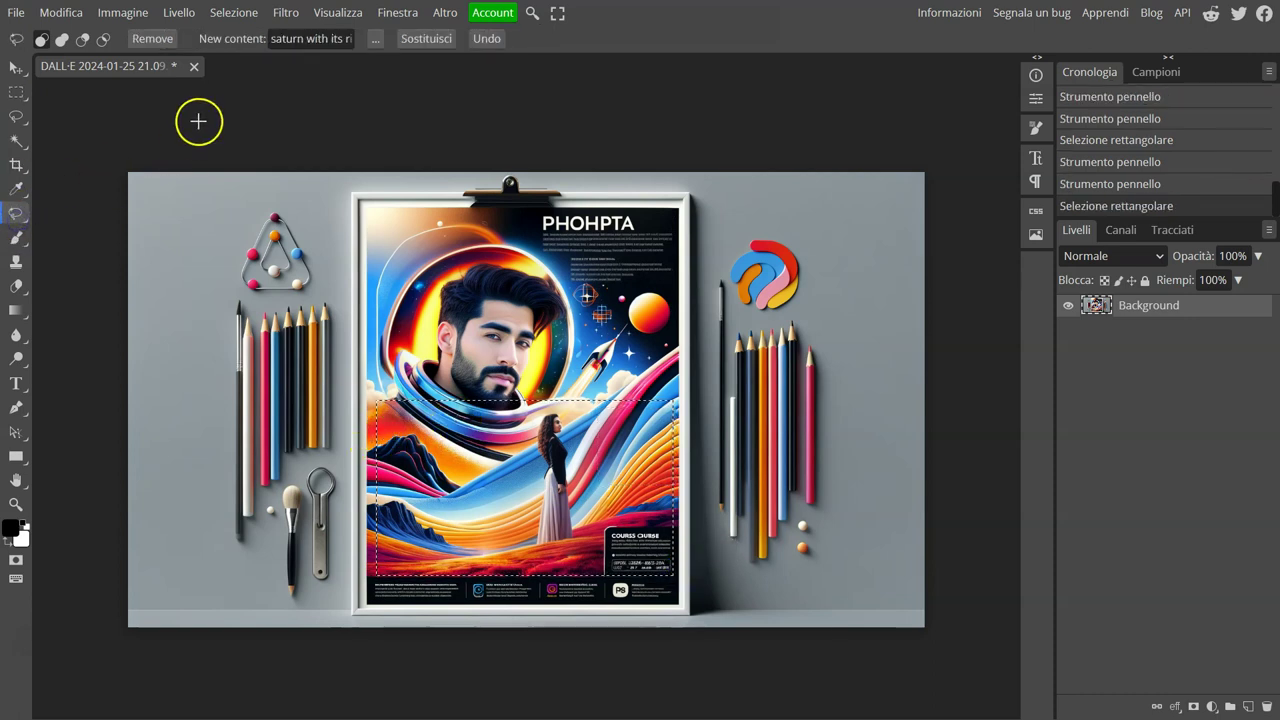
{"action": "left_click", "coordinate": [424, 39]}
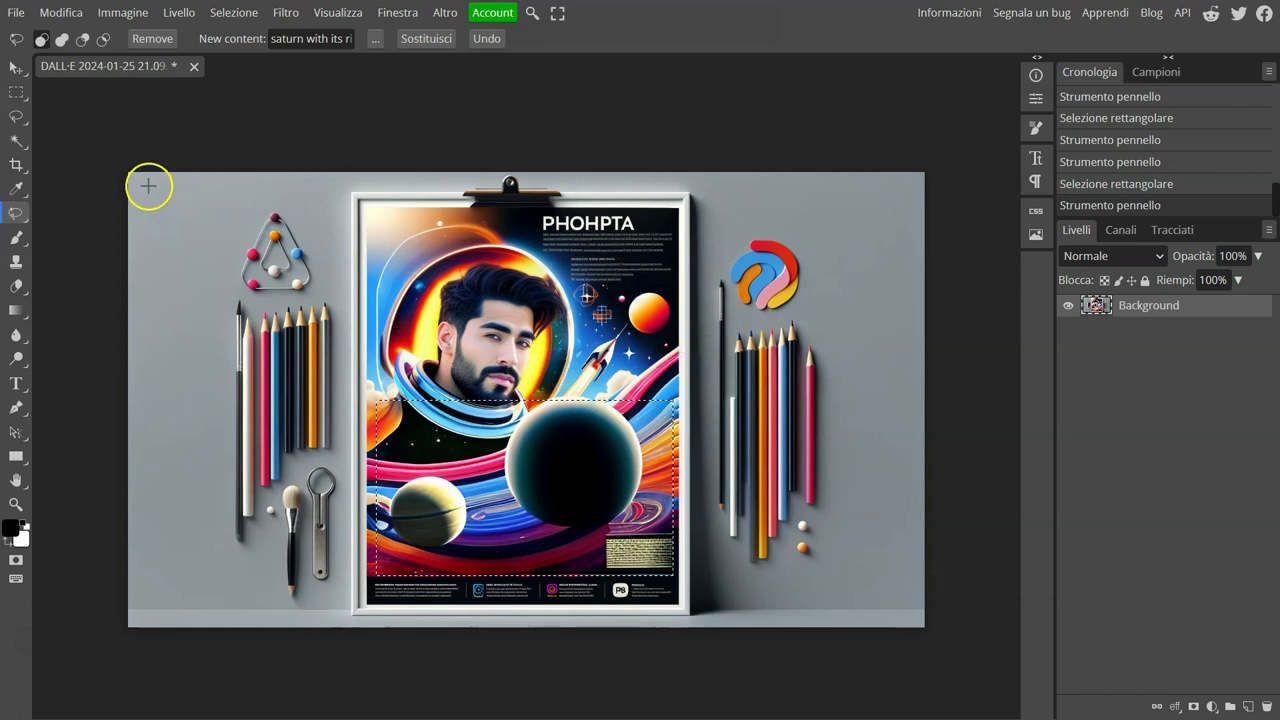
Select a rectangular area around the bearded astronaut's head and replace it with "an astronaut boy" using Magic Replace.
{"action": "mouse_move", "coordinate": [133, 180]}
{"action": "left_mouse_down"}
{"action": "mouse_move", "coordinate": [181, 259]}
{"action": "mouse_move", "coordinate": [306, 388]}
{"action": "mouse_move", "coordinate": [355, 406]}
{"action": "left_mouse_up"}
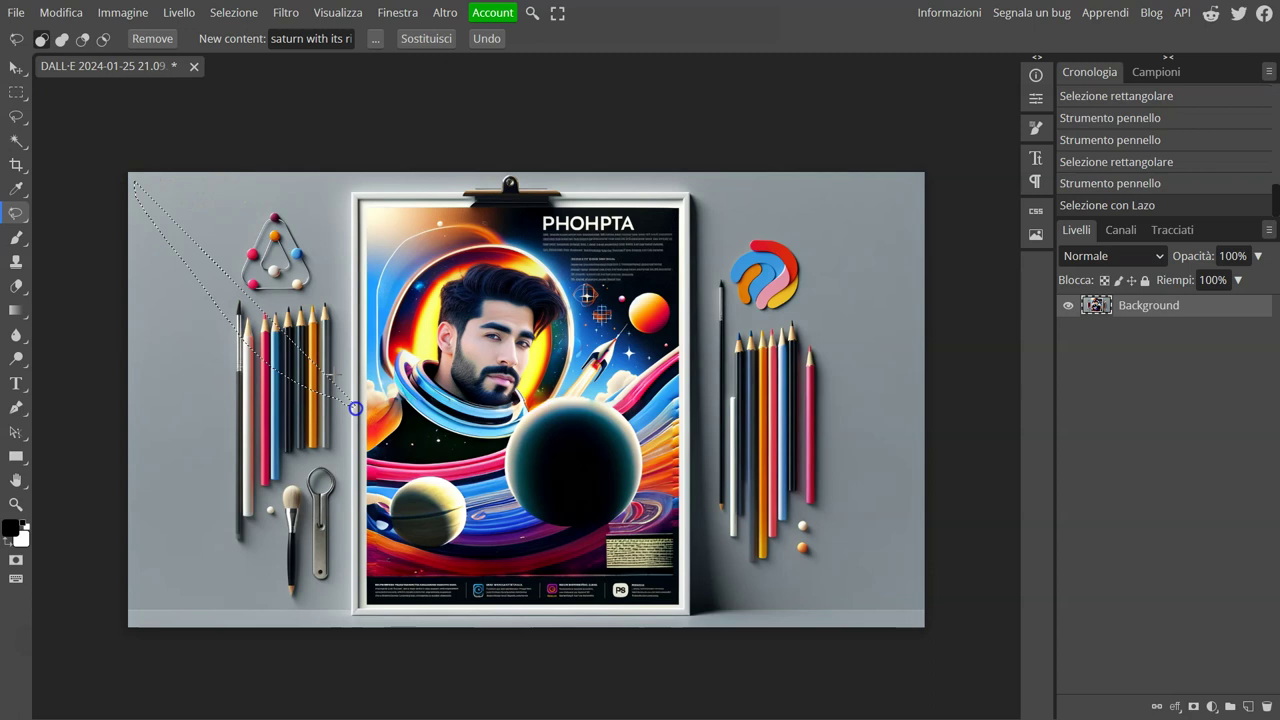
{"action": "left_click", "coordinate": [18, 94]}
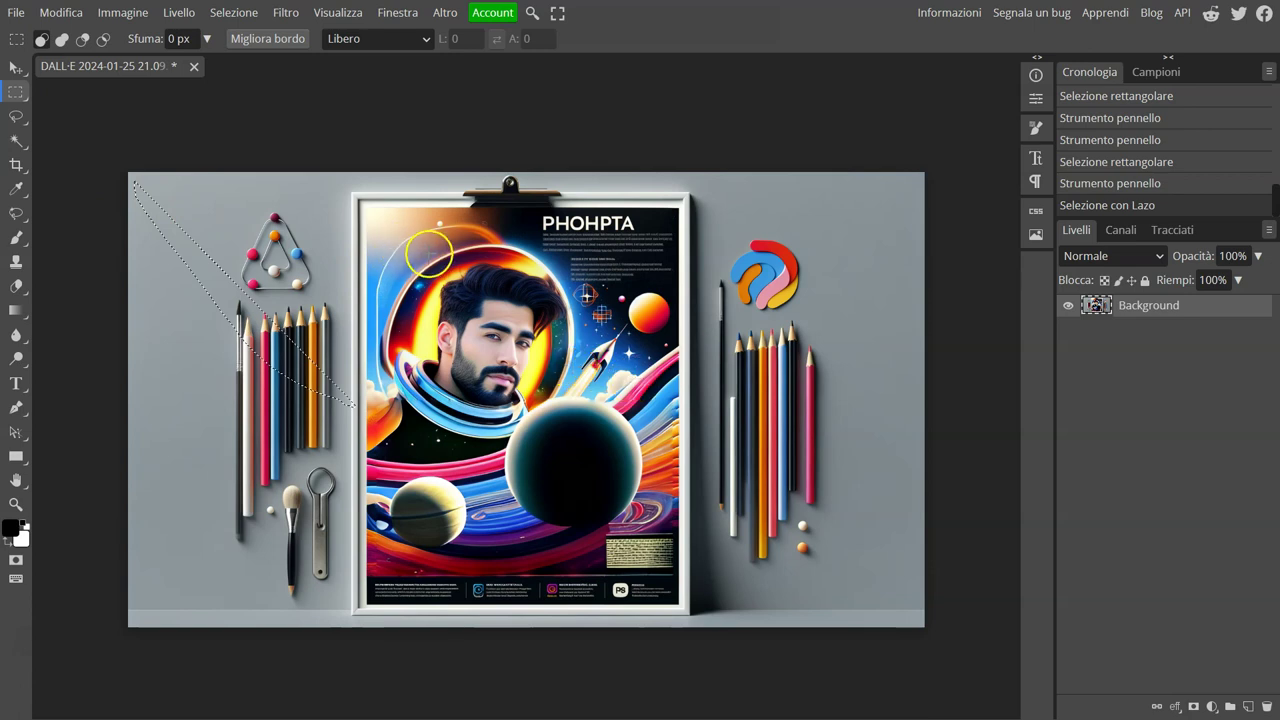
{"action": "left_click_drag", "start_coordinate": [417, 250], "coordinate": [577, 427]}
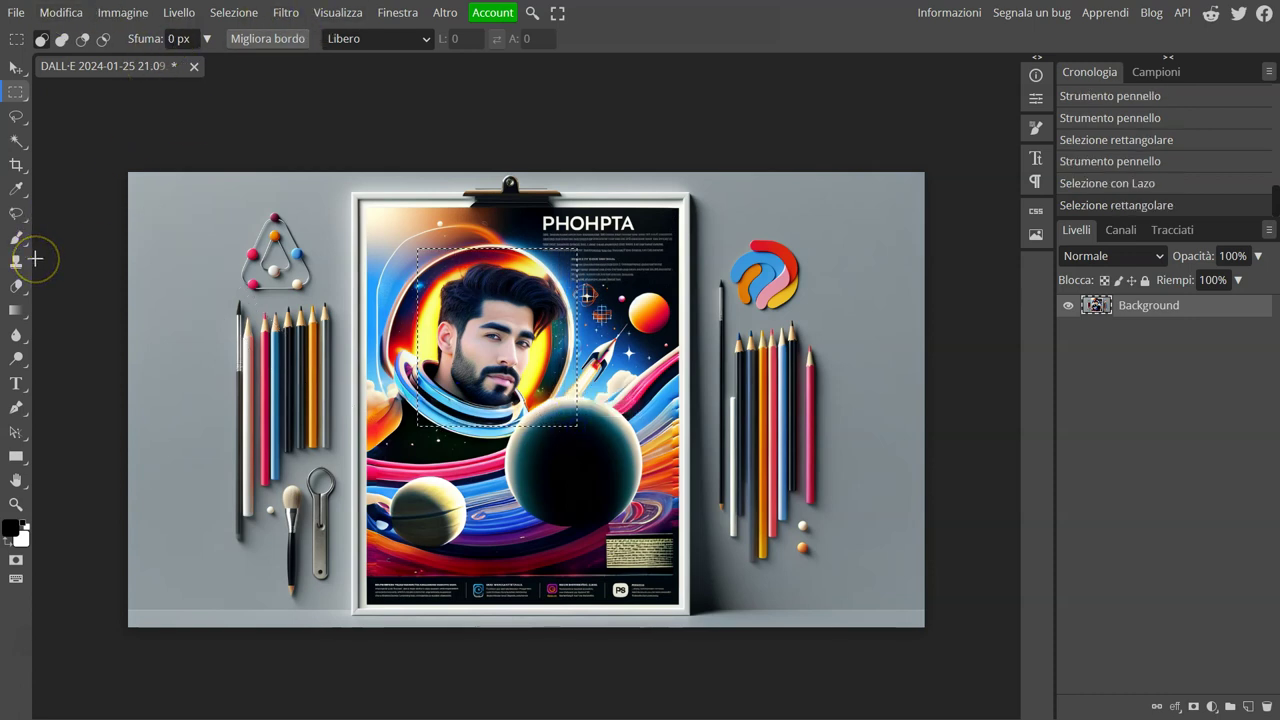
{"action": "left_click", "coordinate": [35, 258]}
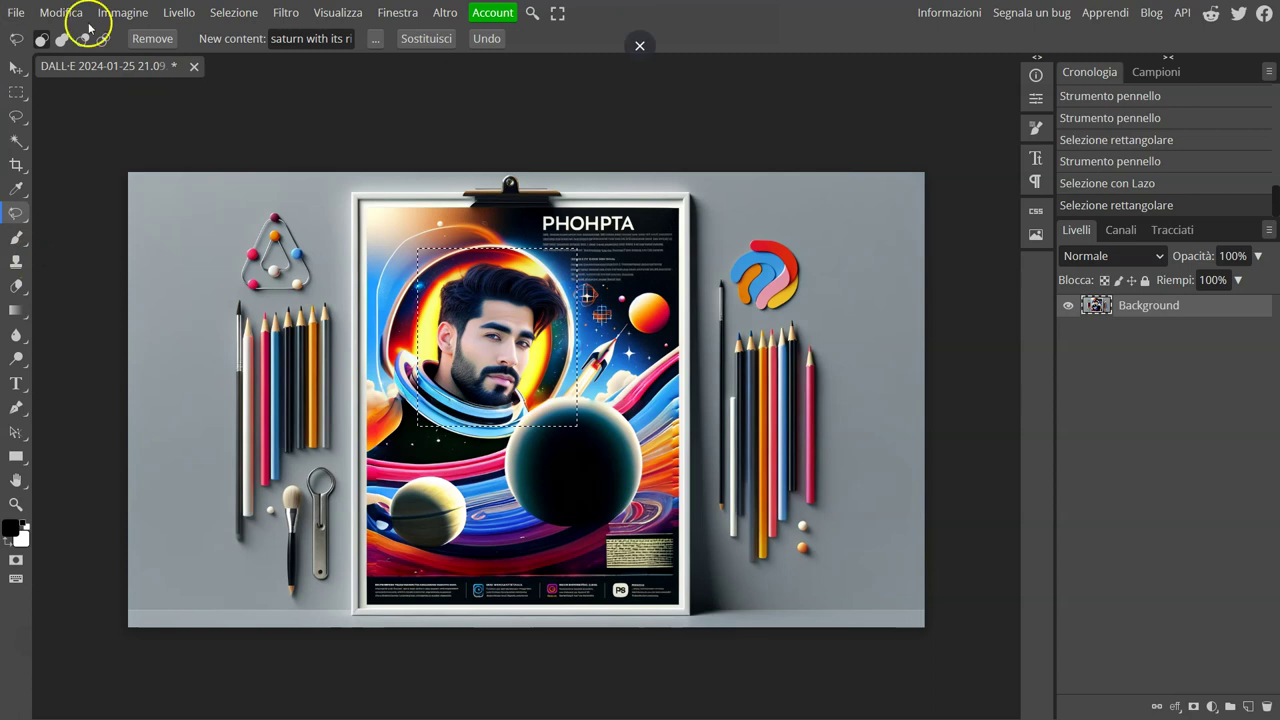
{"action": "triple_click", "coordinate": [313, 40]}
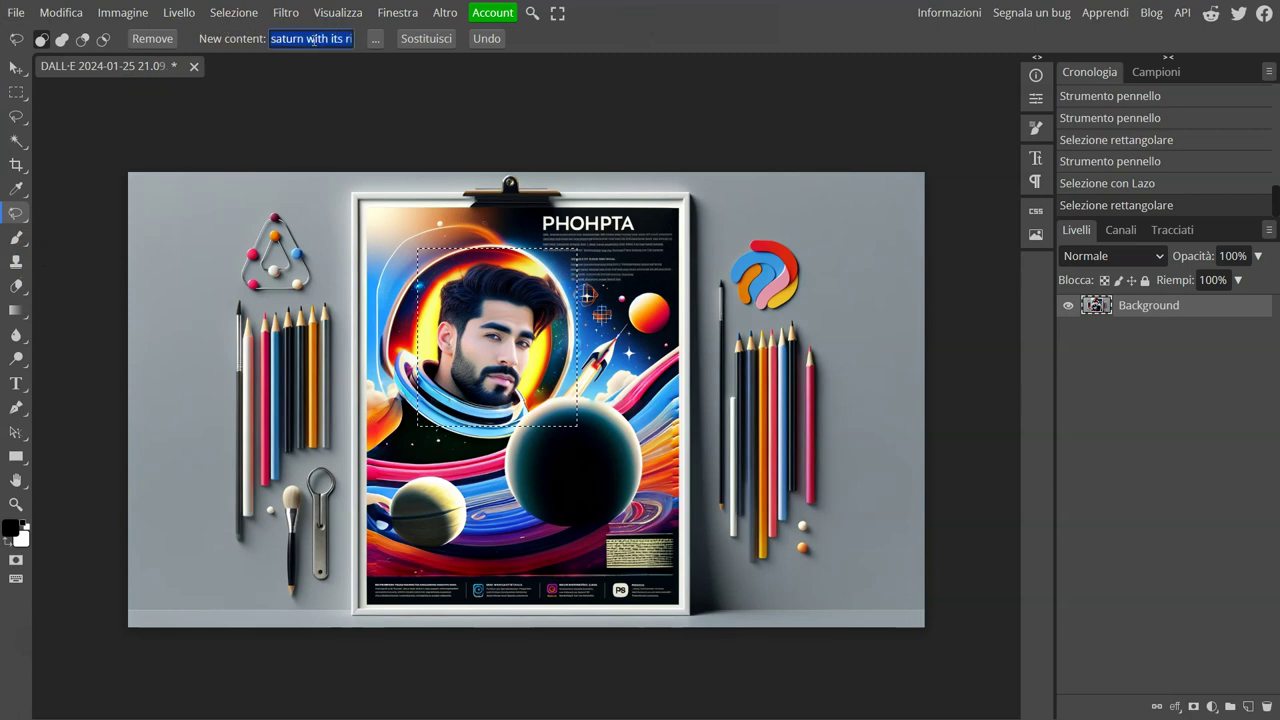
{"action": "type", "text": "boy"}
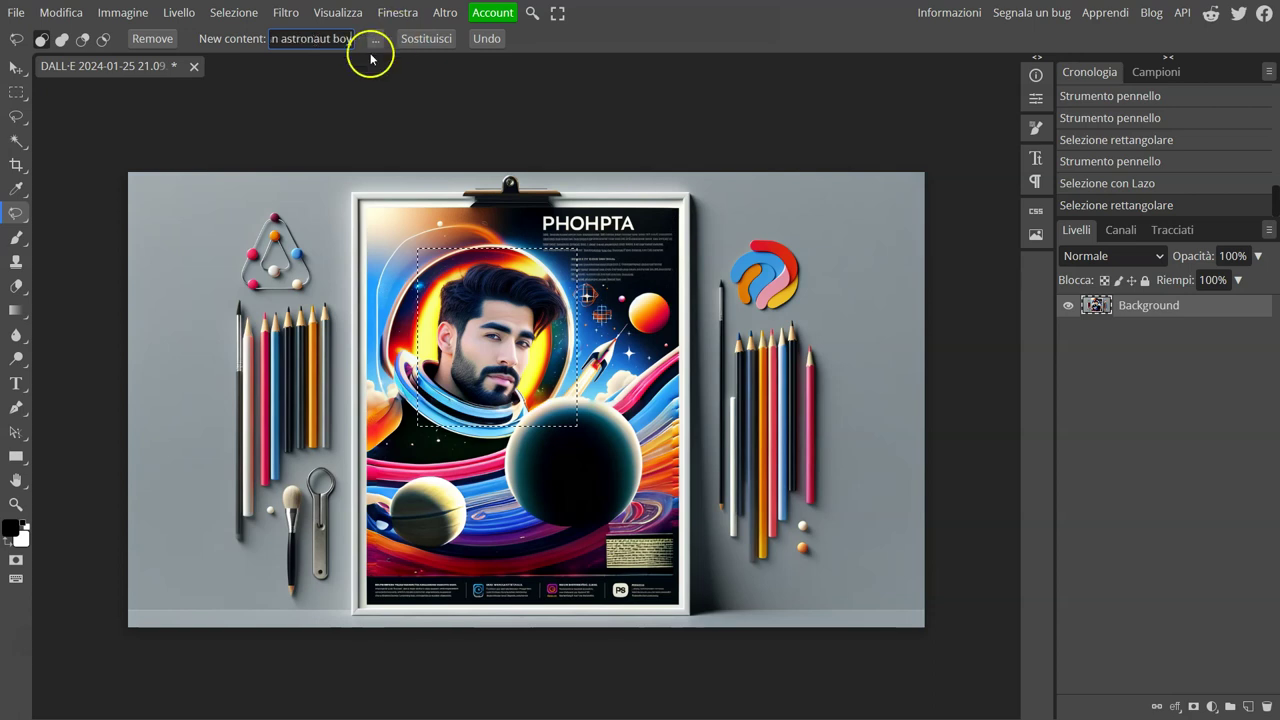
{"action": "left_click", "coordinate": [423, 37]}
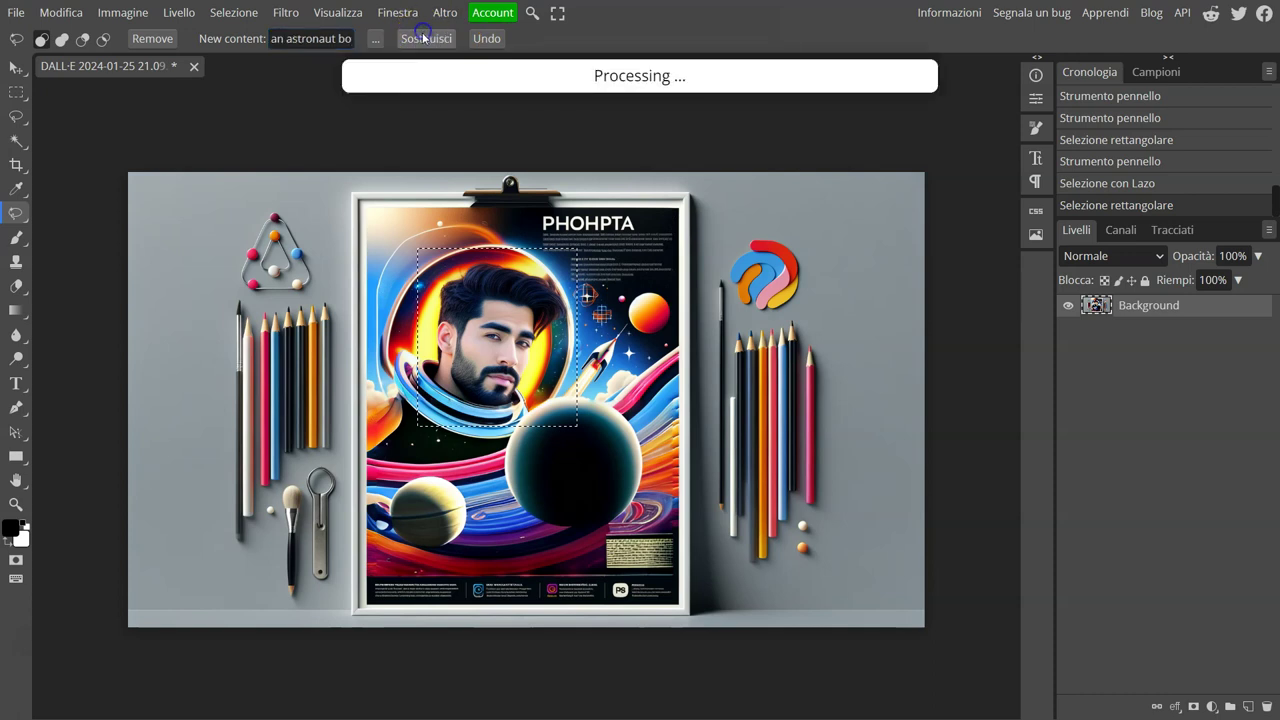